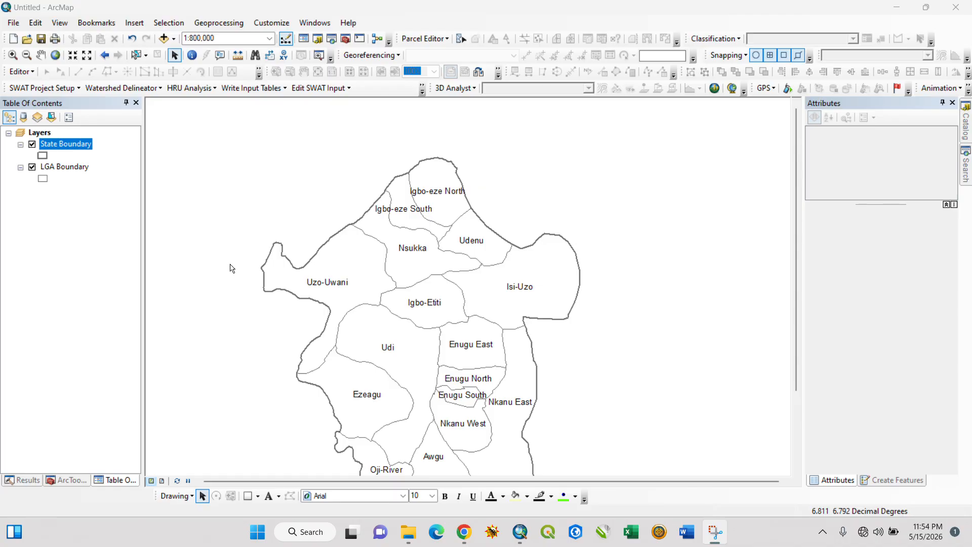
Step: Open the Enugu State image from the Enugu State folder in File Explorer, examine the map, and return to ArcMap
{"action": "mouse_move", "coordinate": [414, 543]}
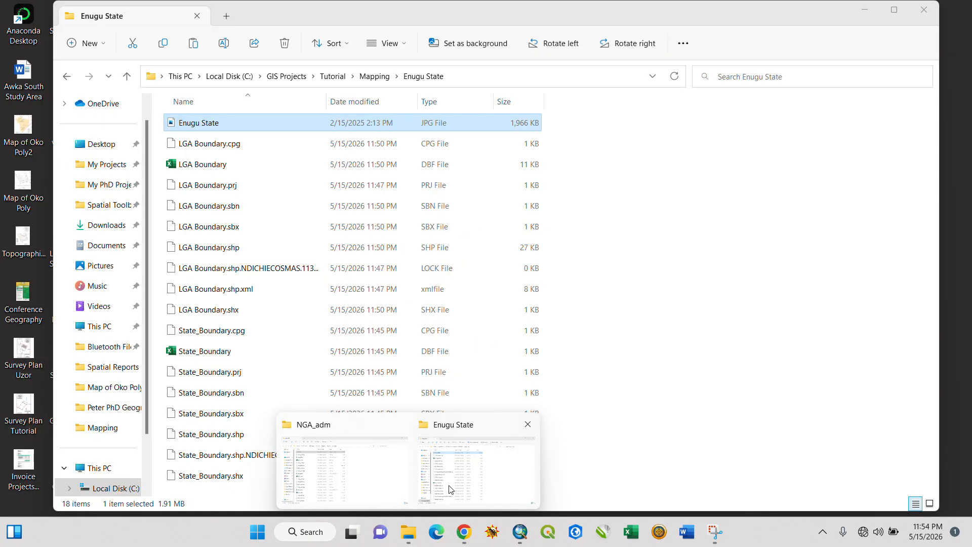
{"action": "left_click", "coordinate": [450, 490]}
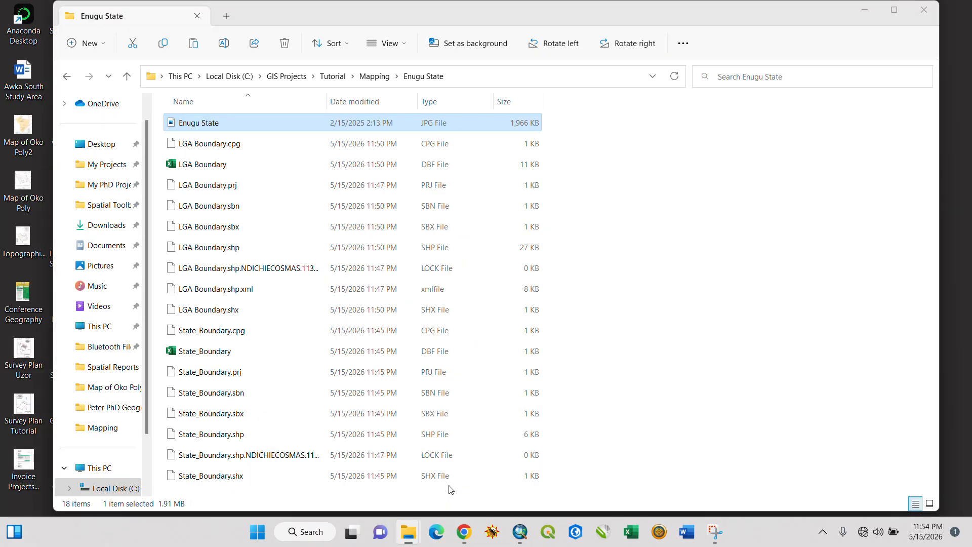
{"action": "double_click", "coordinate": [228, 125]}
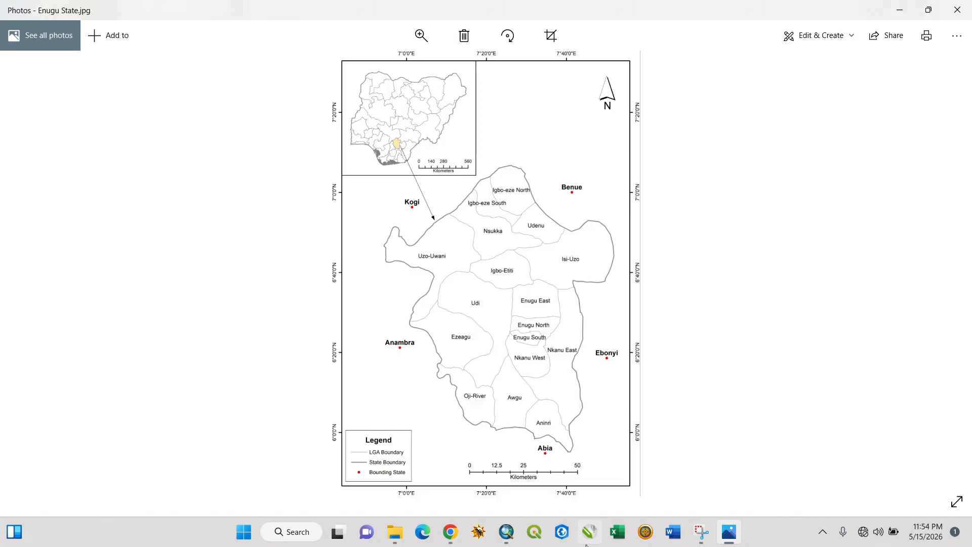
{"action": "left_click", "coordinate": [504, 538]}
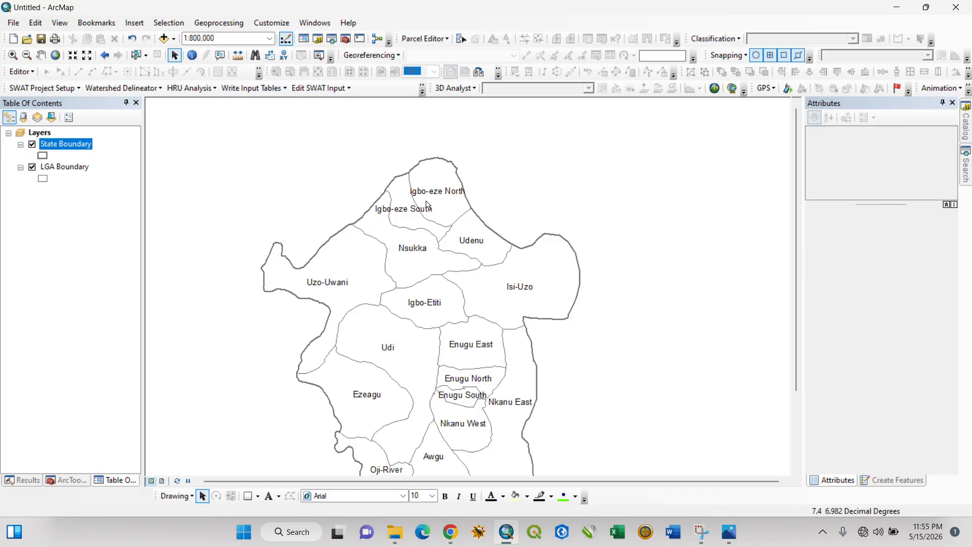
Step: Add Enugu State.jpg from C:\GIS Projects\Tutorial\Mapping\Enugu State to the map, accepting its missing spatial reference
{"action": "left_click", "coordinate": [10, 24]}
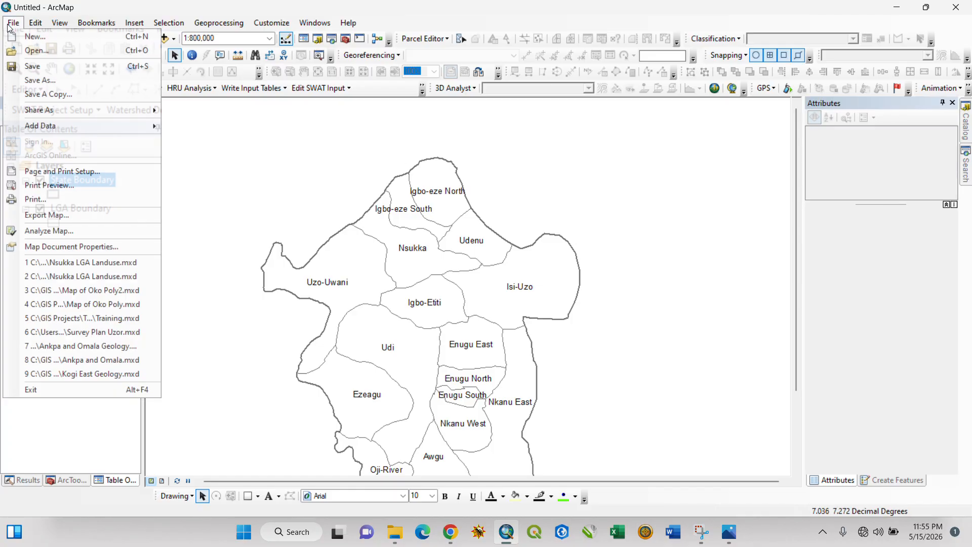
{"action": "mouse_move", "coordinate": [118, 126]}
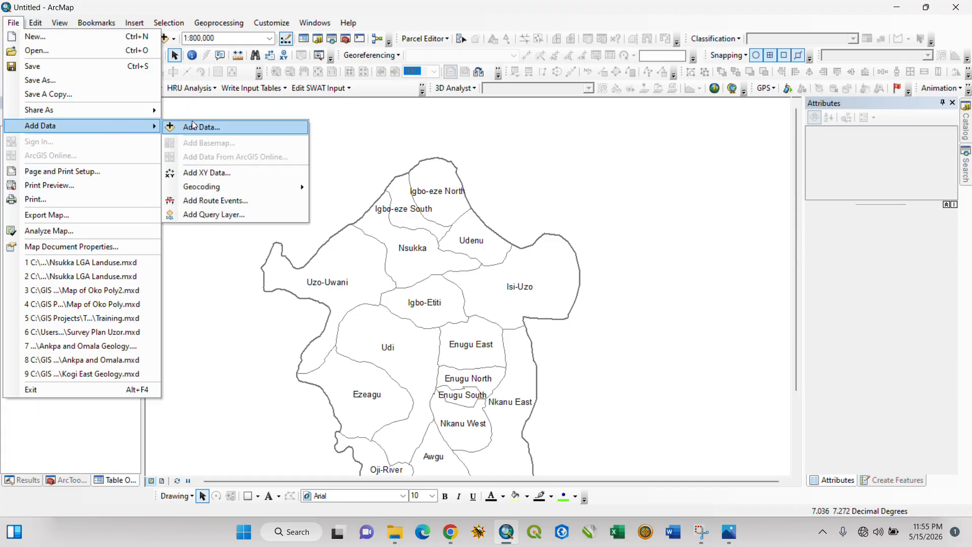
{"action": "left_click", "coordinate": [193, 127]}
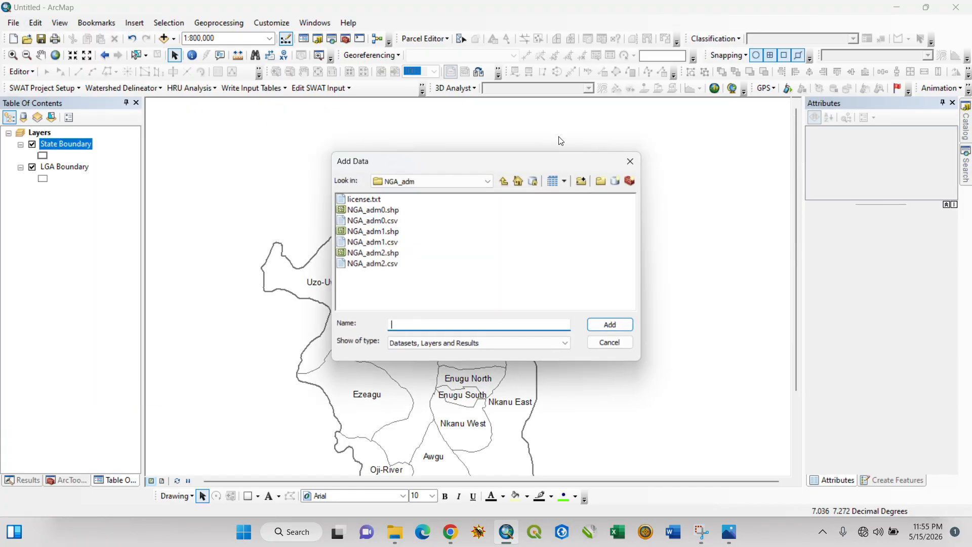
{"action": "left_click", "coordinate": [489, 180]}
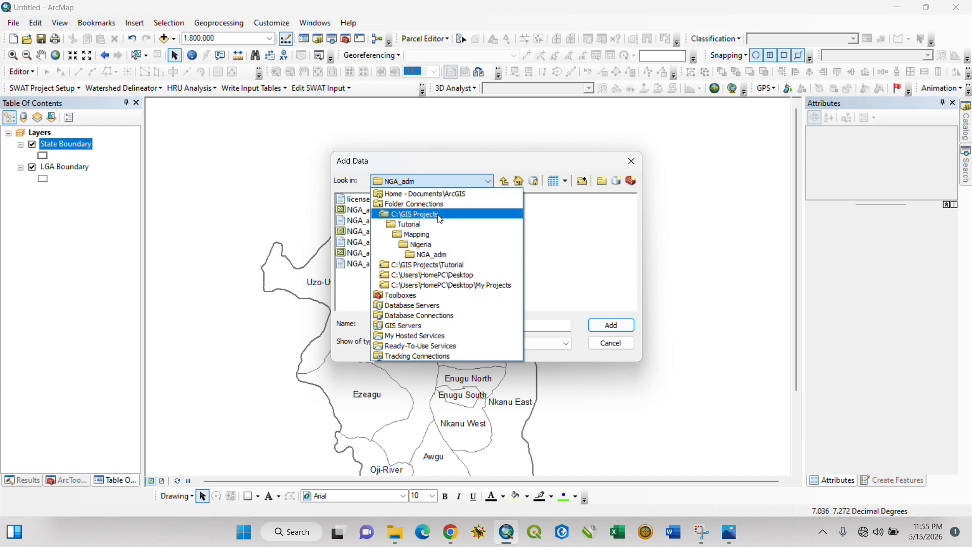
{"action": "left_click", "coordinate": [440, 218]}
{"action": "left_click", "coordinate": [513, 223]}
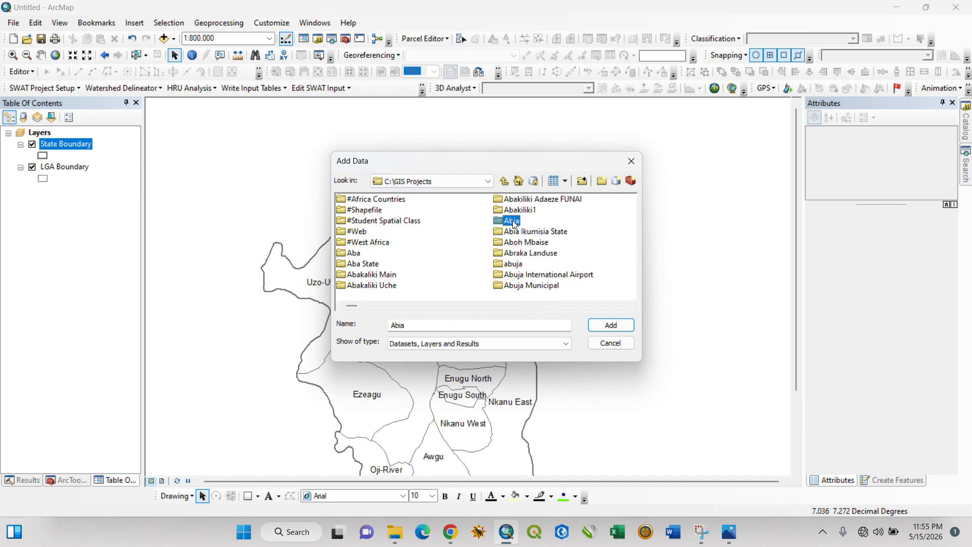
{"action": "key", "text": "t"}
{"action": "key", "text": "u"}
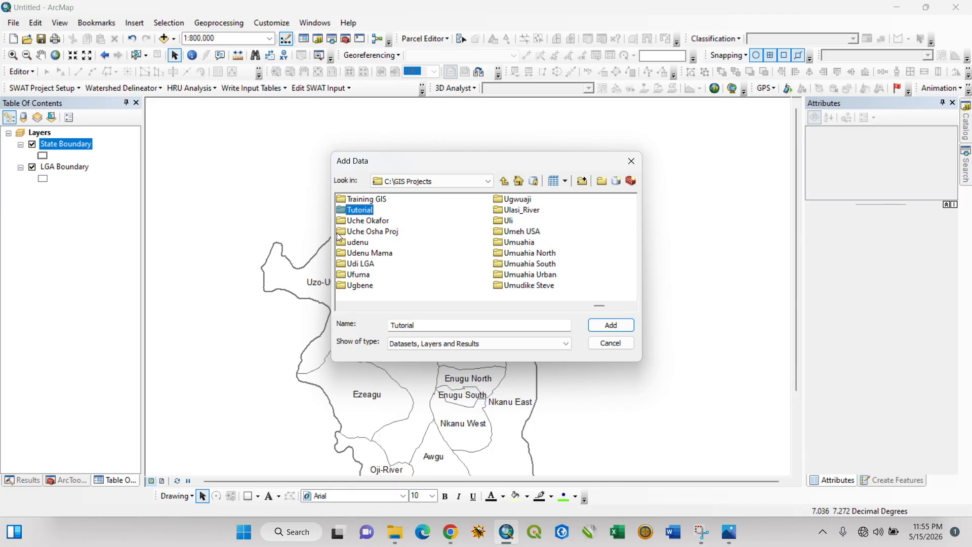
{"action": "double_click", "coordinate": [353, 211]}
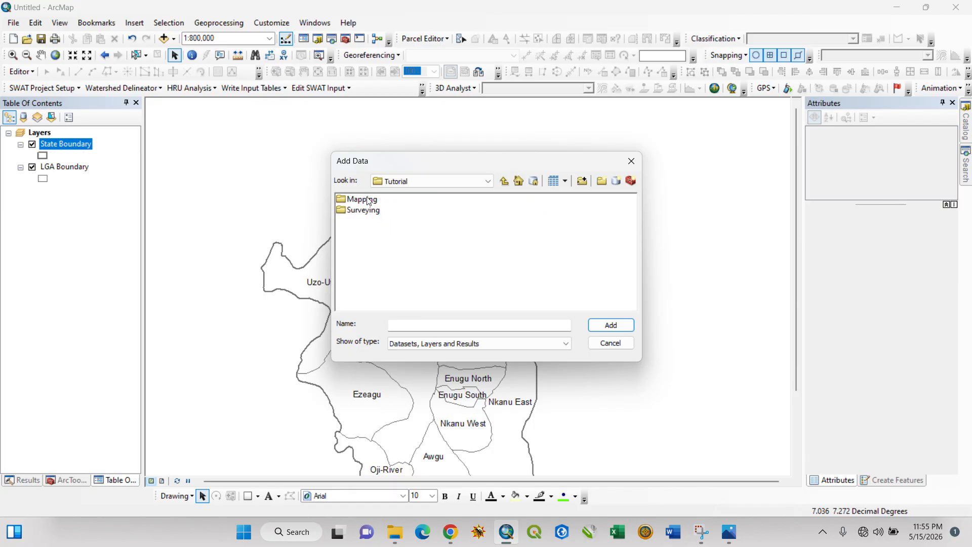
{"action": "double_click", "coordinate": [362, 199]}
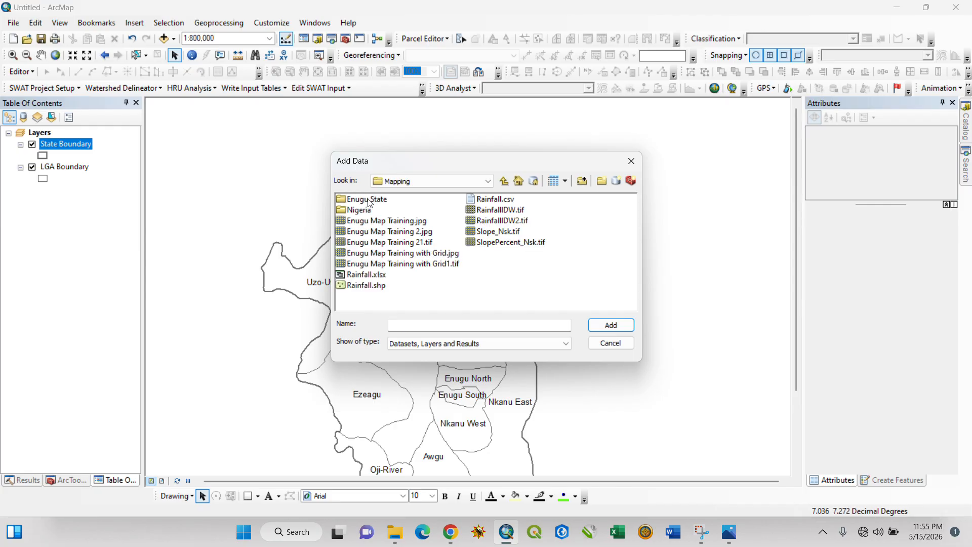
{"action": "double_click", "coordinate": [369, 201]}
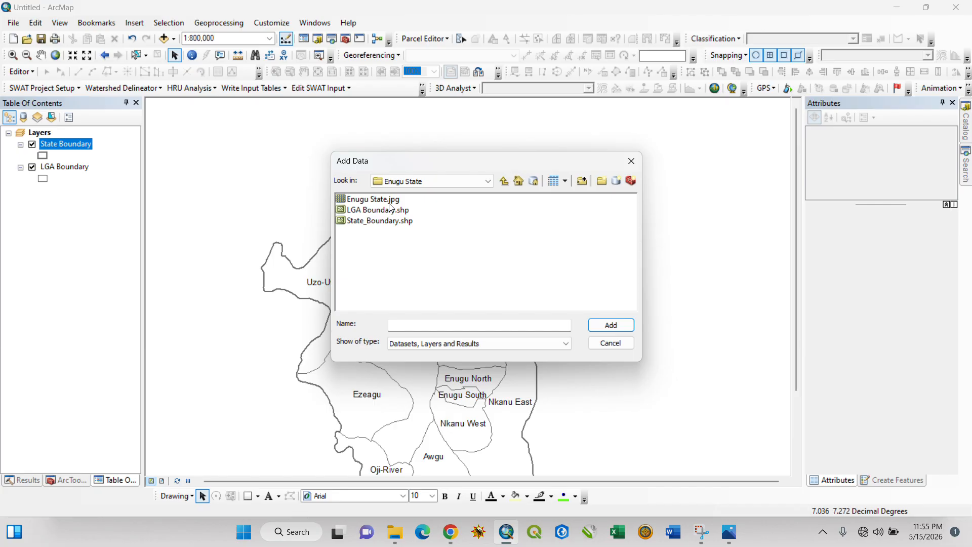
{"action": "left_click", "coordinate": [390, 203]}
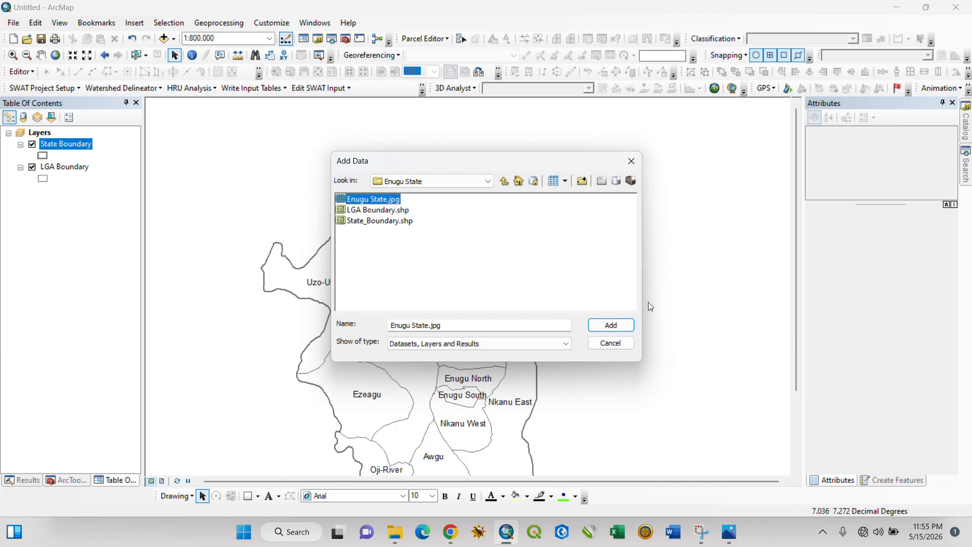
{"action": "left_click", "coordinate": [624, 324]}
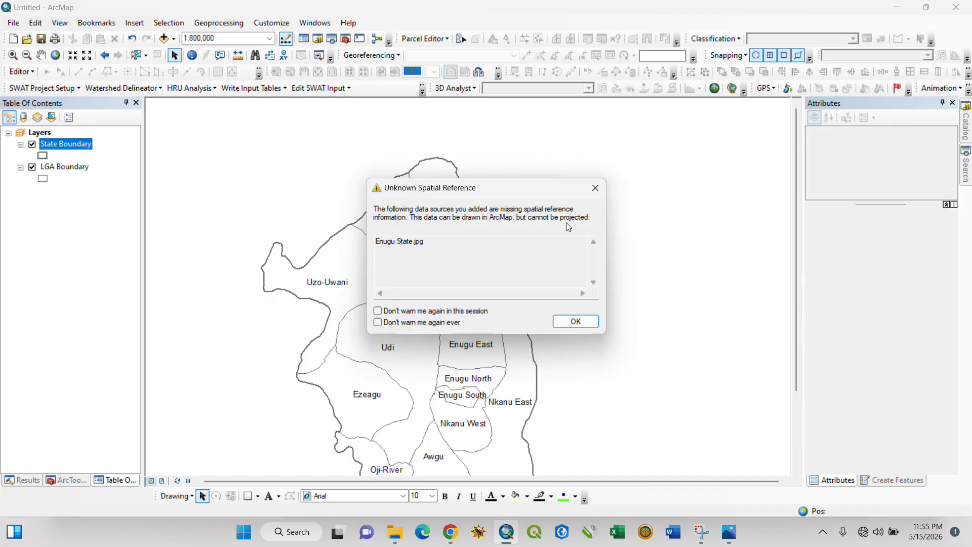
{"action": "left_click", "coordinate": [576, 322]}
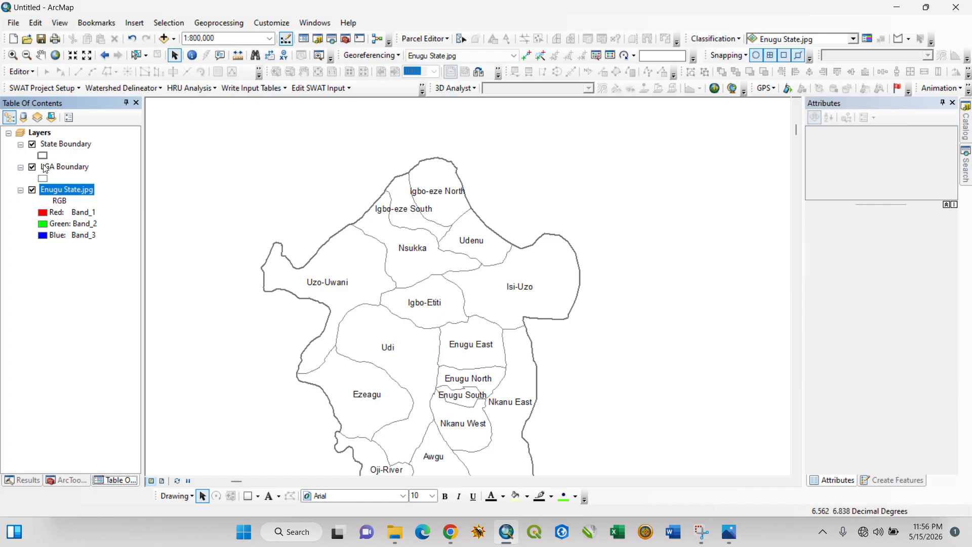
Step: Display the full Enugu State.jpg layer and examine its state boundary closely around Igbo-eze South and Igbo-eze North
{"action": "right_click", "coordinate": [71, 192]}
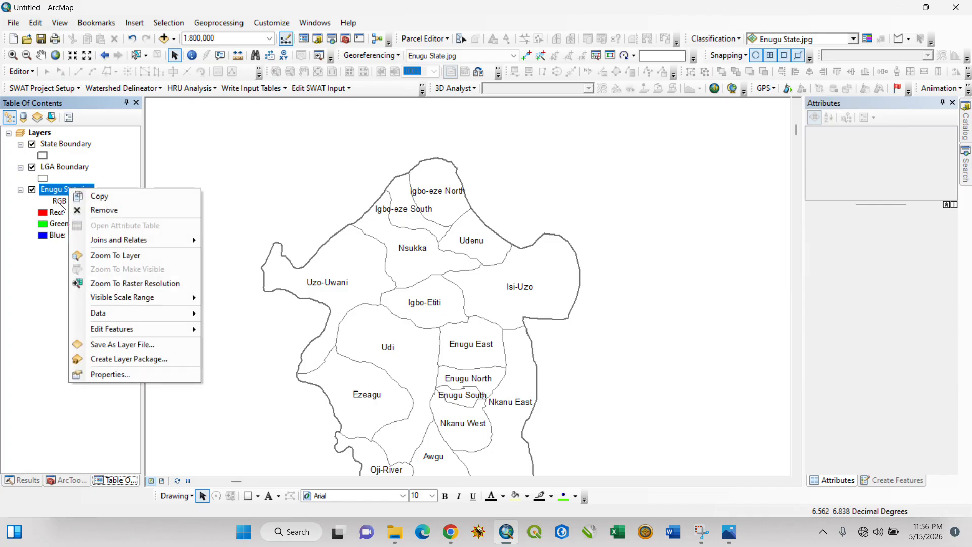
{"action": "left_click", "coordinate": [131, 257]}
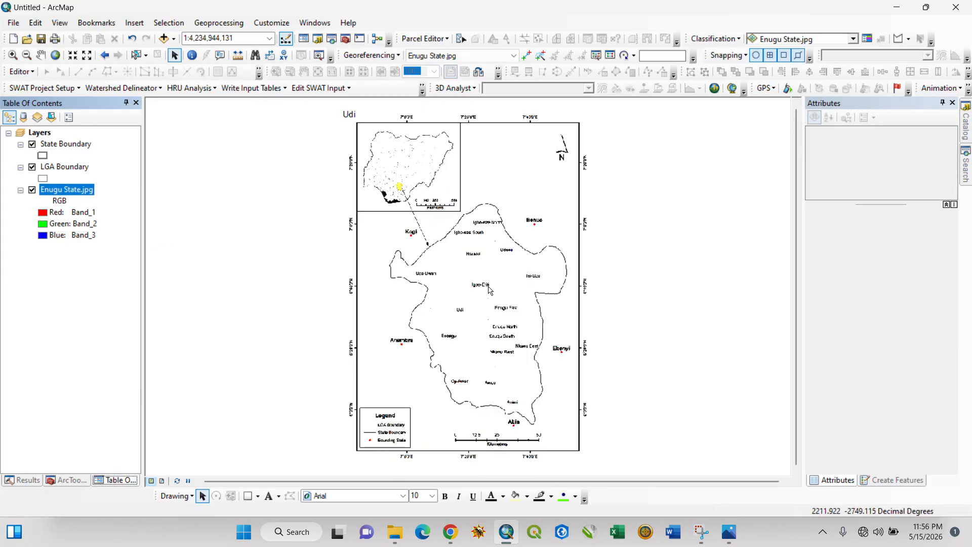
{"action": "scroll", "coordinate": [488, 286], "scroll_direction": "down", "scroll_amount": 5}
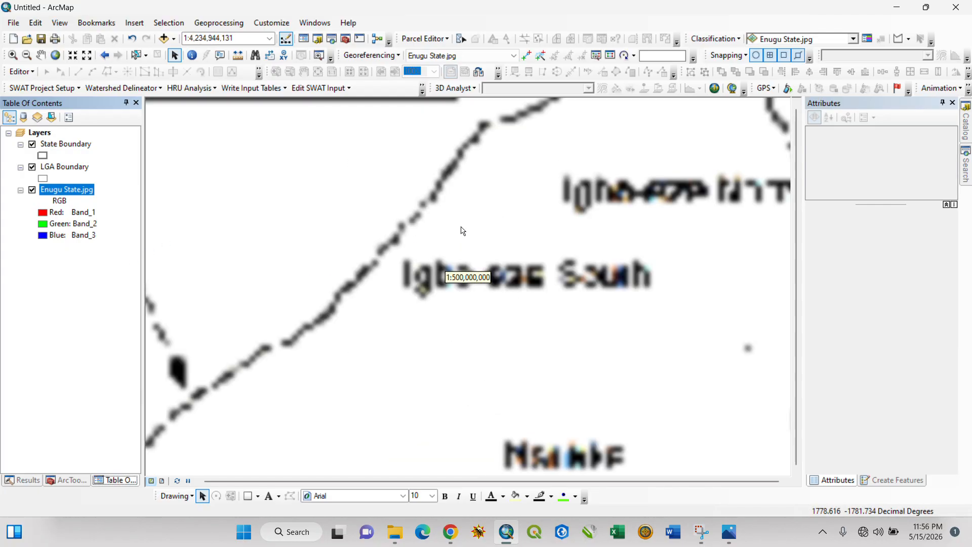
{"action": "left_click_drag", "start_coordinate": [481, 197], "coordinate": [458, 264]}
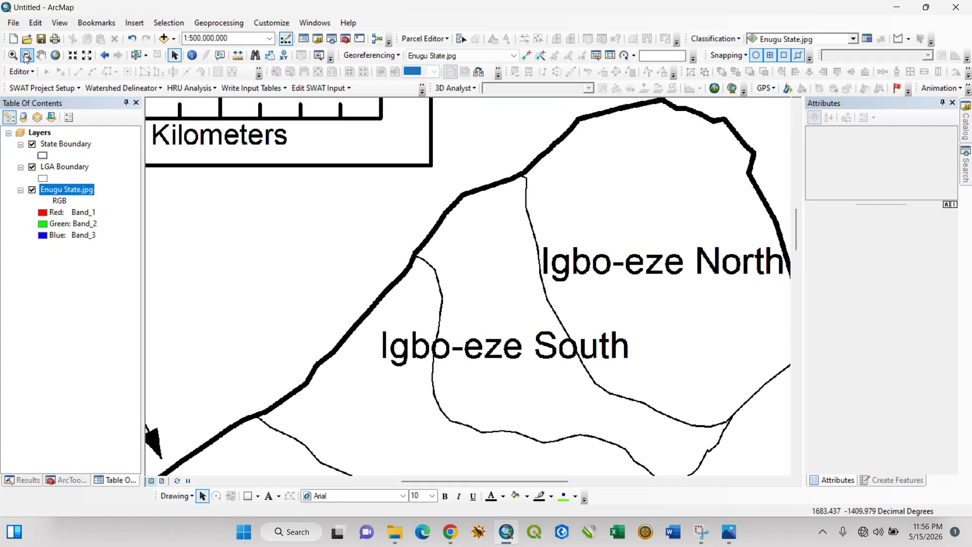
{"action": "left_click", "coordinate": [27, 54]}
{"action": "left_click", "coordinate": [464, 263]}
{"action": "left_click", "coordinate": [471, 259]}
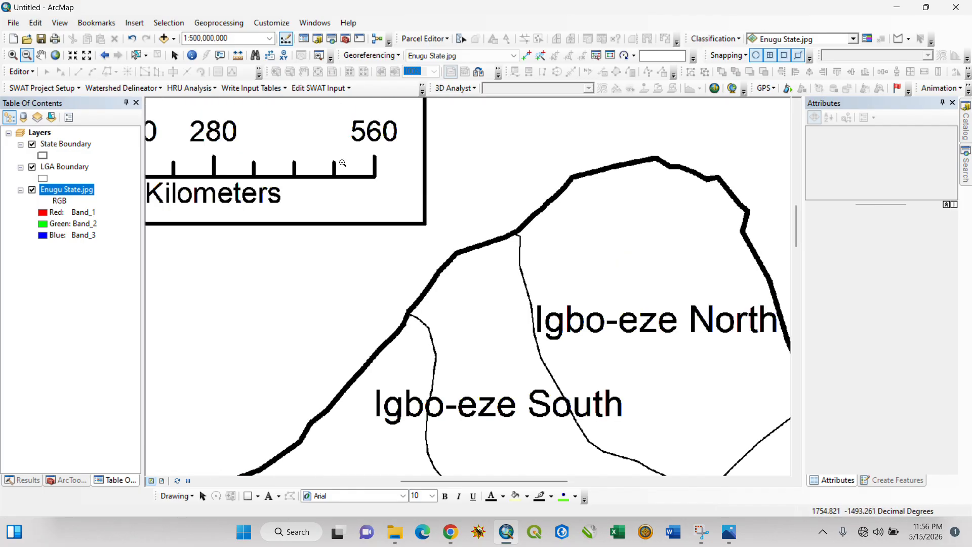
{"action": "left_click", "coordinate": [13, 55]}
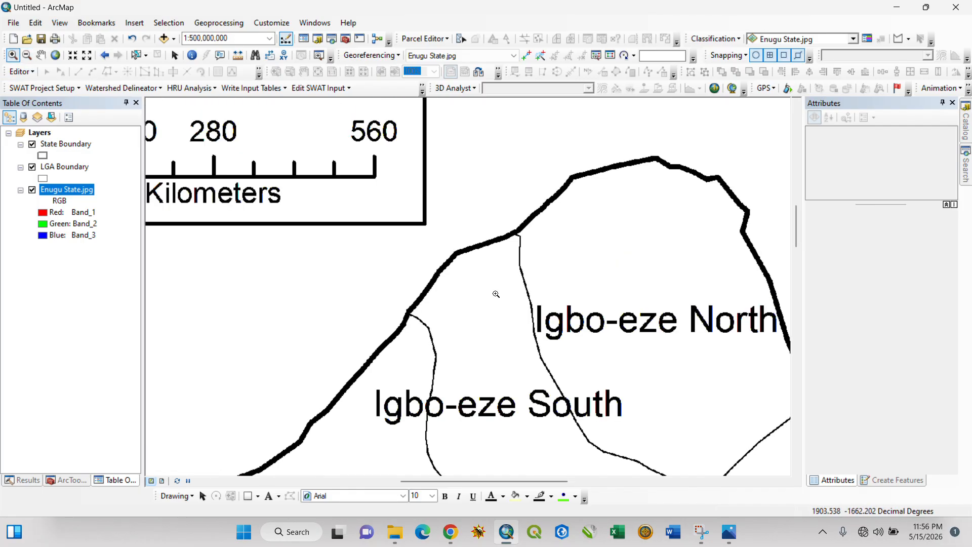
{"action": "scroll", "coordinate": [497, 294], "scroll_direction": "up", "scroll_amount": 1}
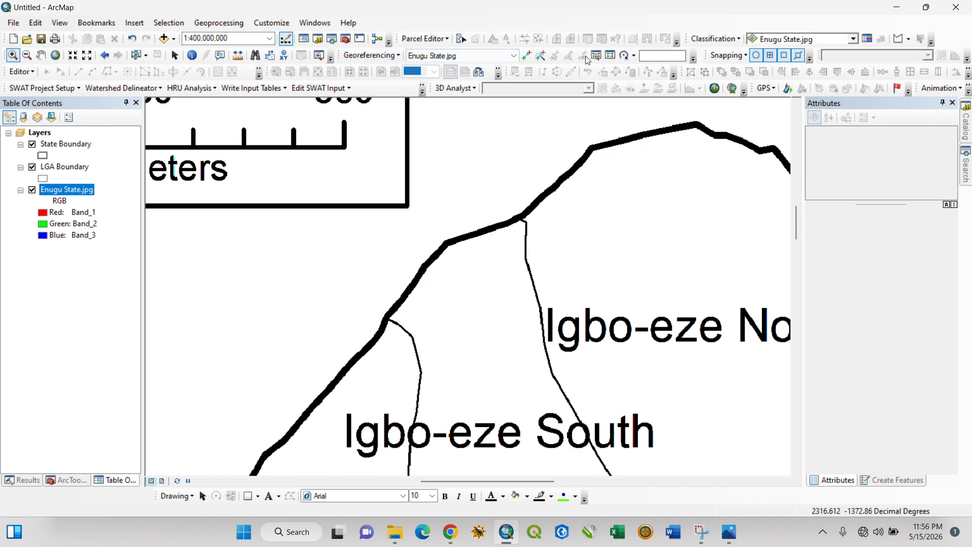
Step: Hide the Georeferencing toolbar and show it again
{"action": "right_click", "coordinate": [621, 24]}
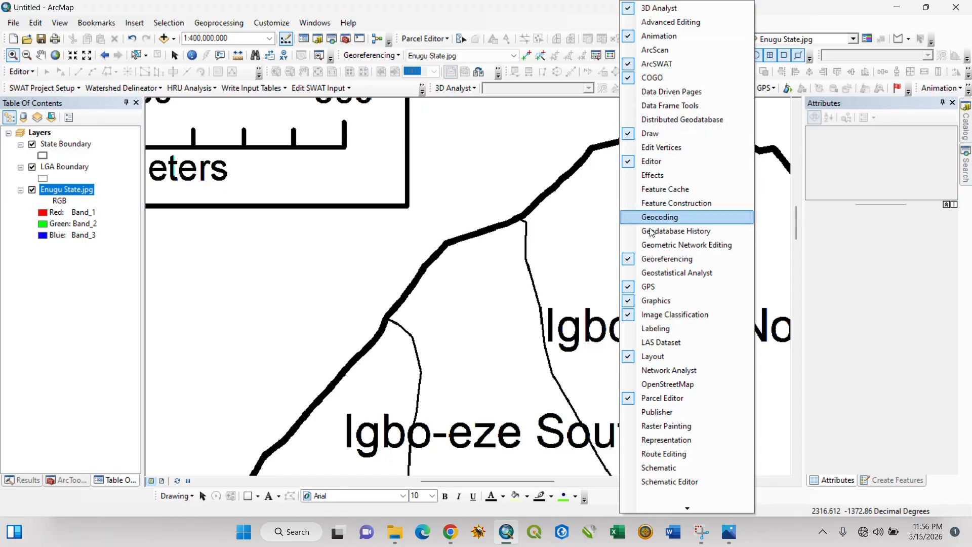
{"action": "left_click", "coordinate": [658, 258]}
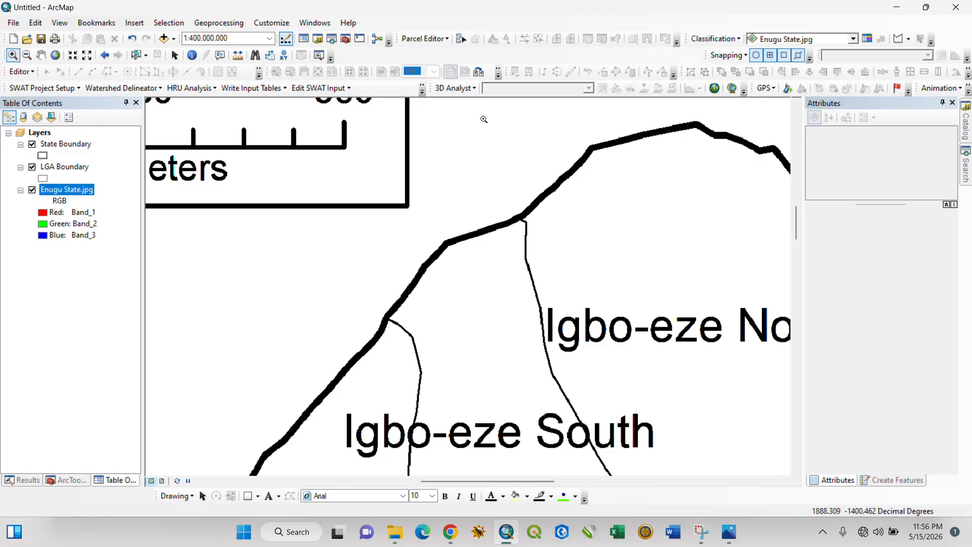
{"action": "right_click", "coordinate": [661, 21]}
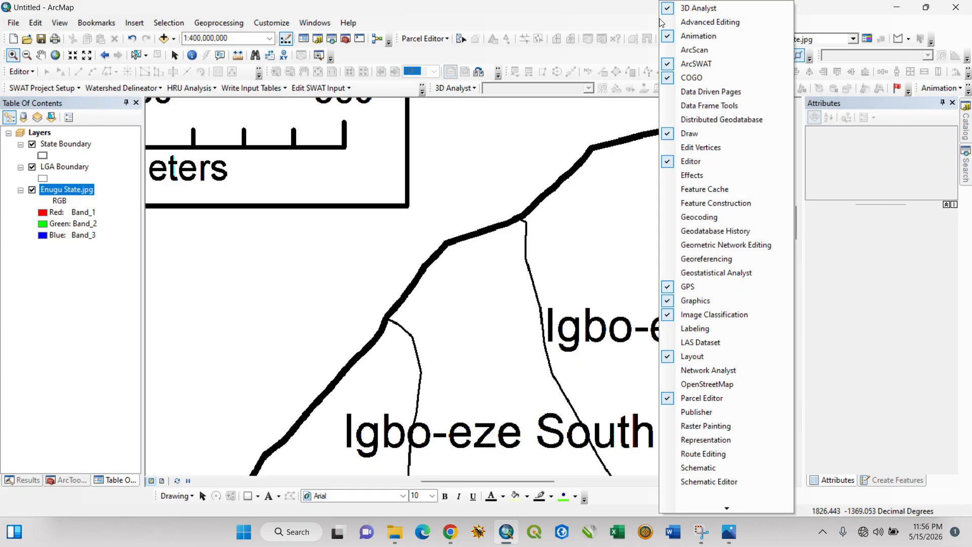
{"action": "left_click", "coordinate": [725, 263]}
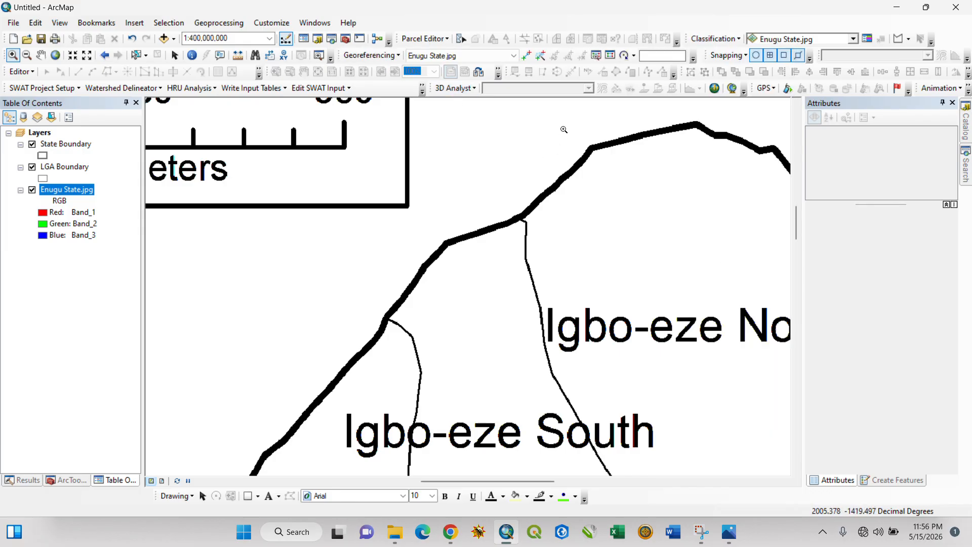
Step: Add a control point linking the image's state and LGA boundary junction at northwestern Igbo-eze South to the matching State Boundary vertex
{"action": "left_click", "coordinate": [528, 56]}
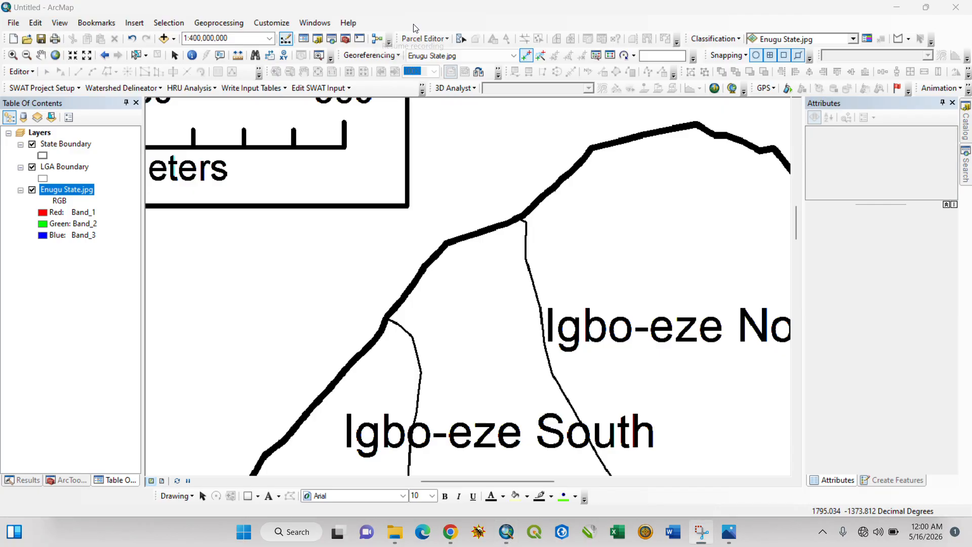
{"action": "left_click", "coordinate": [387, 317]}
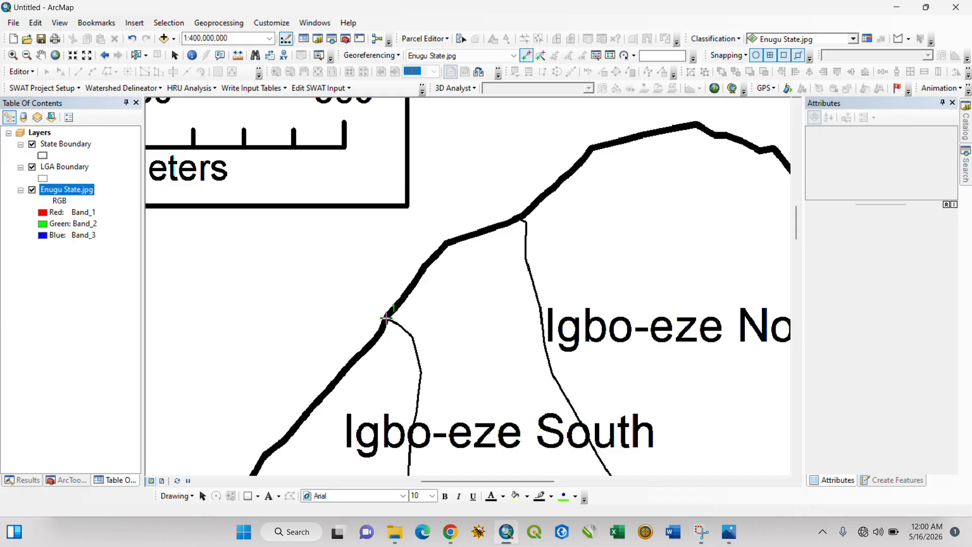
{"action": "right_click", "coordinate": [74, 145]}
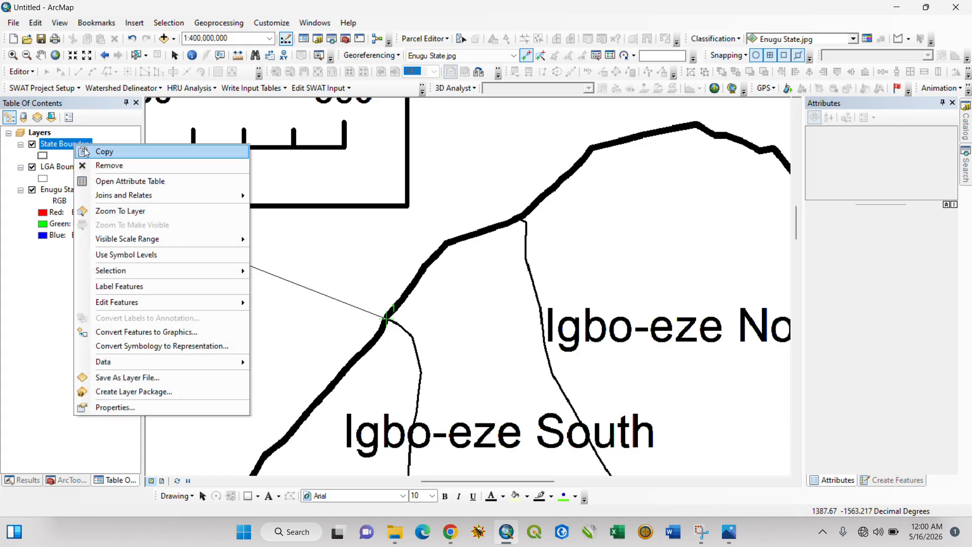
{"action": "left_click", "coordinate": [151, 214]}
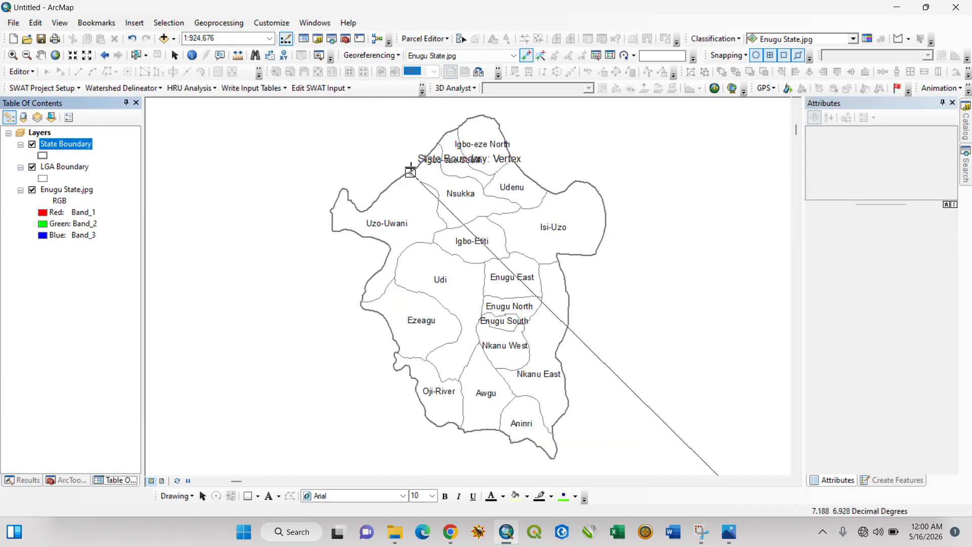
{"action": "scroll", "coordinate": [436, 143], "scroll_direction": "down", "scroll_amount": 1}
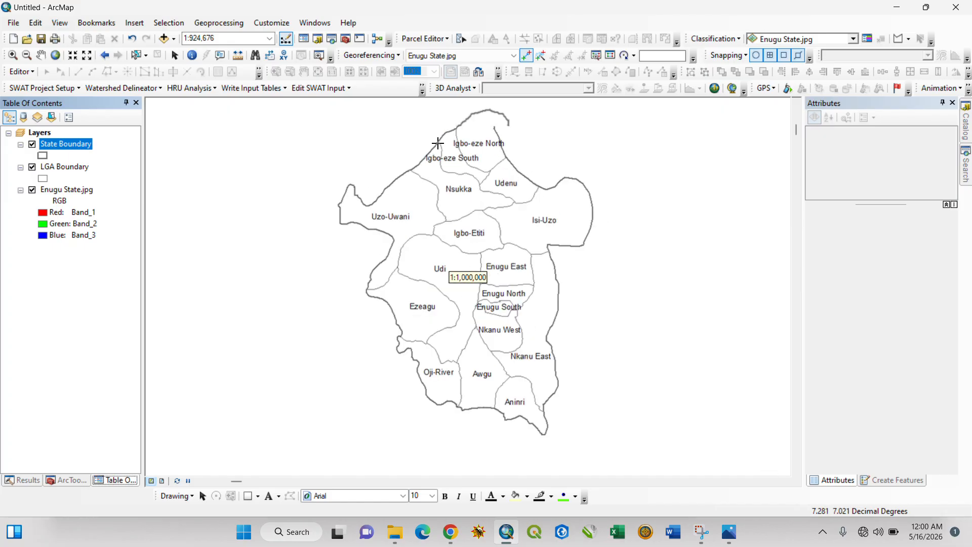
{"action": "scroll", "coordinate": [438, 143], "scroll_direction": "down", "scroll_amount": 4}
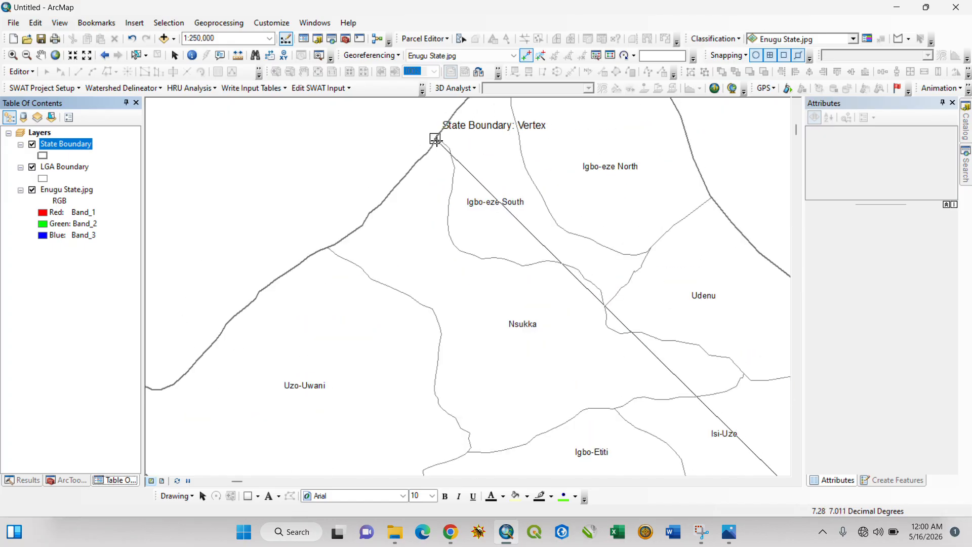
{"action": "left_click", "coordinate": [434, 139]}
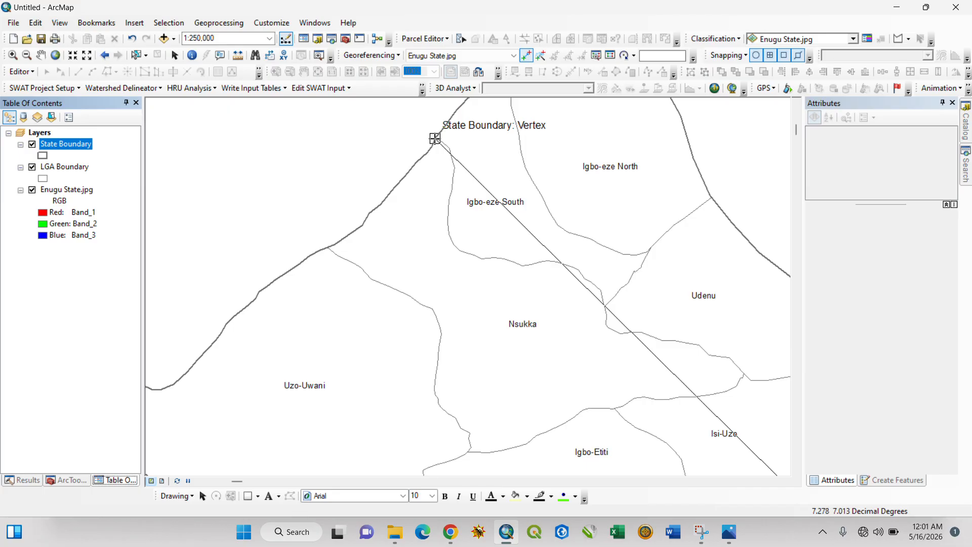
{"action": "left_click", "coordinate": [434, 138]}
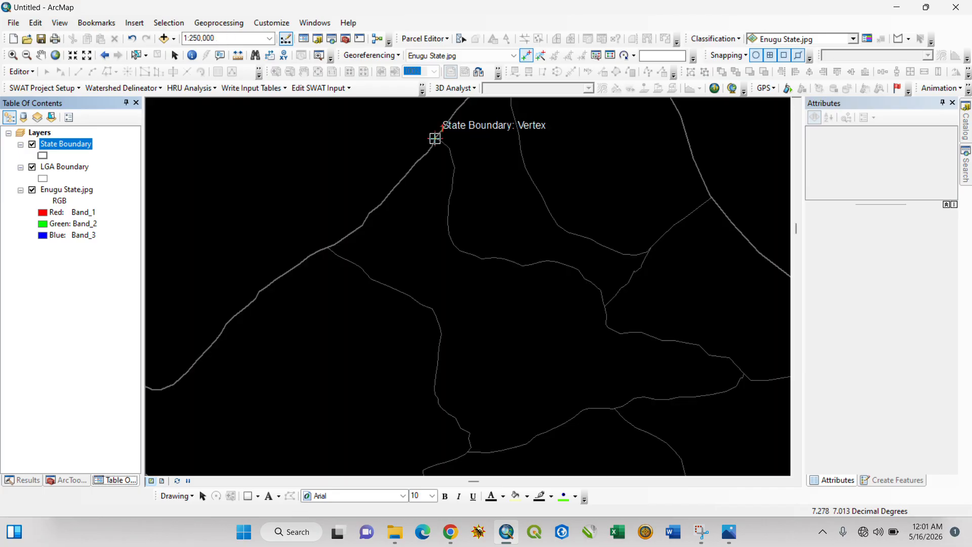
Step: Start the second control point on the image where the Isi-Uzo and Nkanu East LGA boundary meets the eastern state boundary
{"action": "scroll", "coordinate": [434, 138], "scroll_direction": "up", "scroll_amount": 2}
{"action": "scroll", "coordinate": [435, 138], "scroll_direction": "down", "scroll_amount": 5}
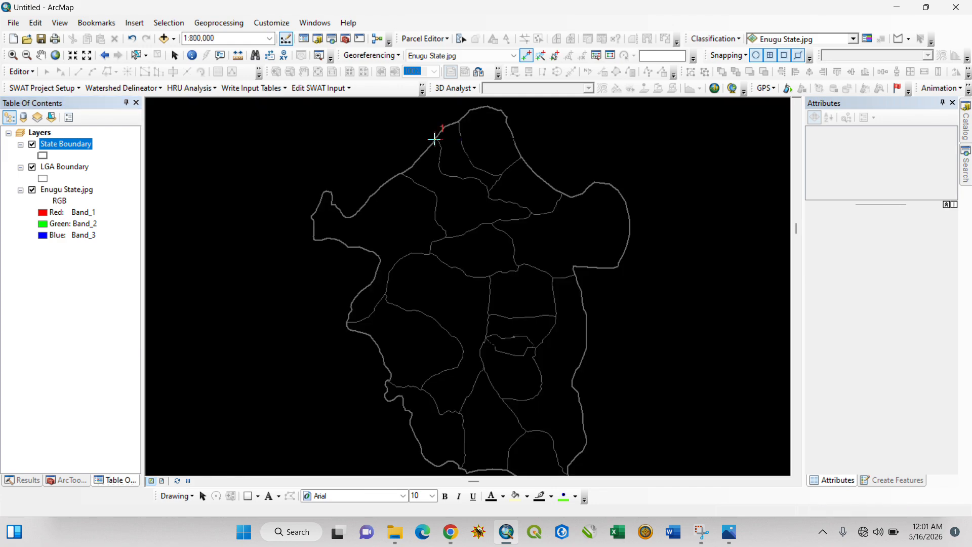
{"action": "scroll", "coordinate": [434, 139], "scroll_direction": "down", "scroll_amount": 3}
{"action": "scroll", "coordinate": [435, 140], "scroll_direction": "down", "scroll_amount": 1}
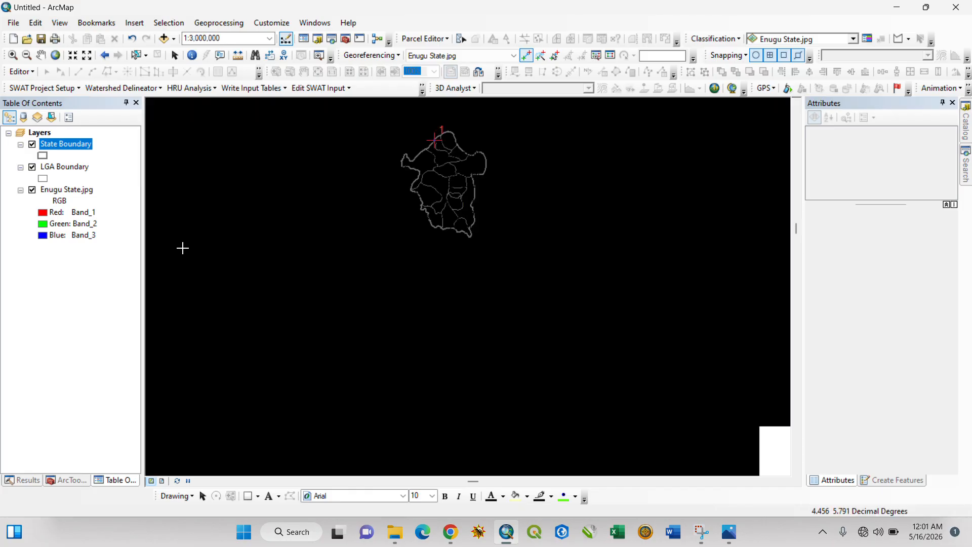
{"action": "right_click", "coordinate": [69, 189]}
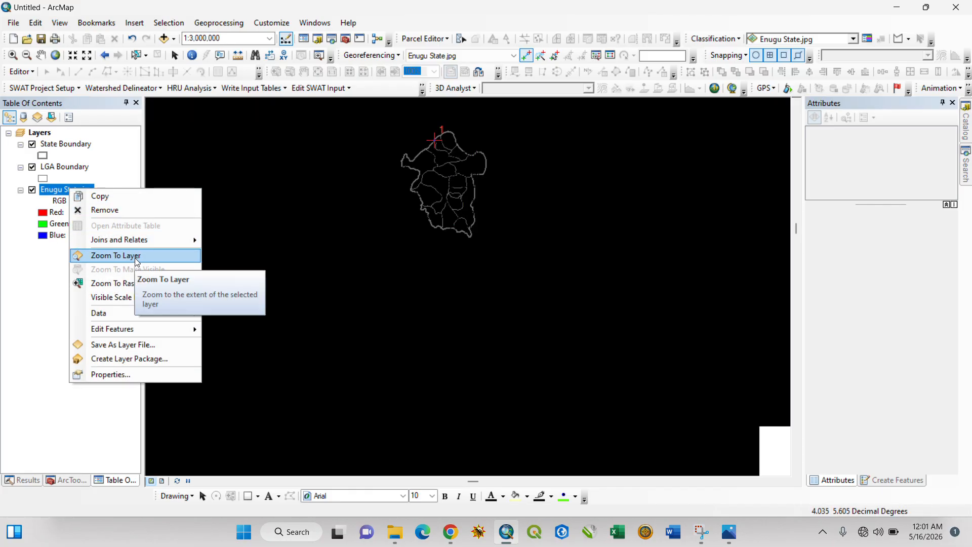
{"action": "left_click", "coordinate": [134, 258]}
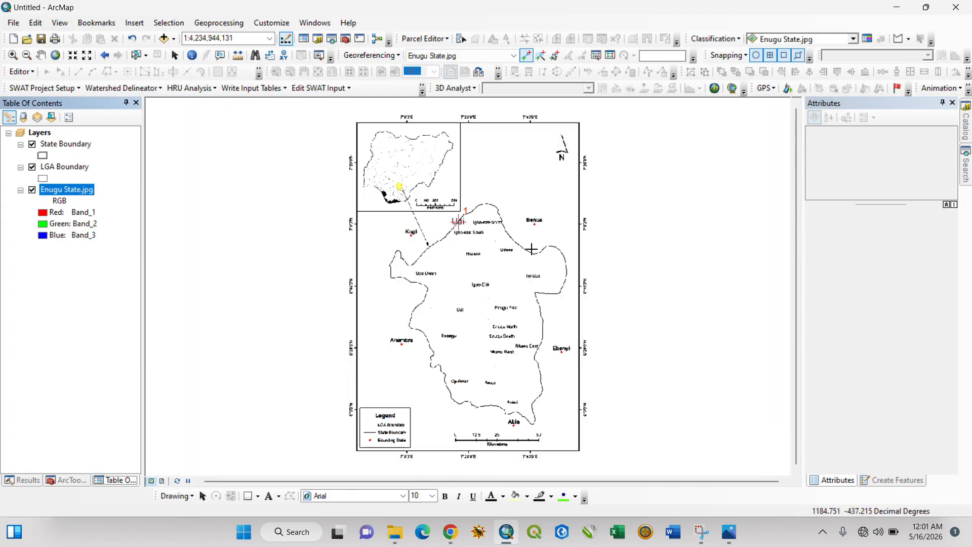
{"action": "scroll", "coordinate": [526, 247], "scroll_direction": "up", "scroll_amount": 5}
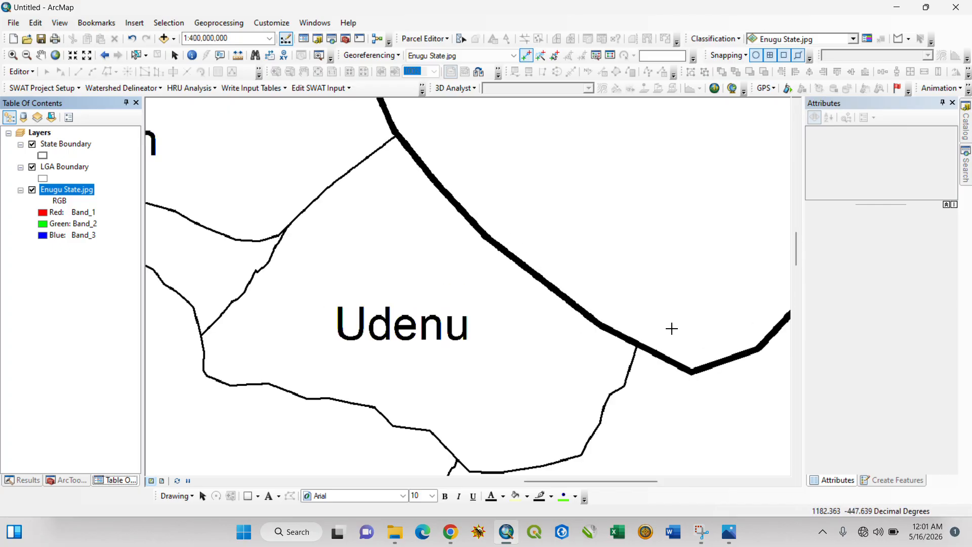
{"action": "left_click_drag", "start_coordinate": [642, 358], "coordinate": [470, 246]}
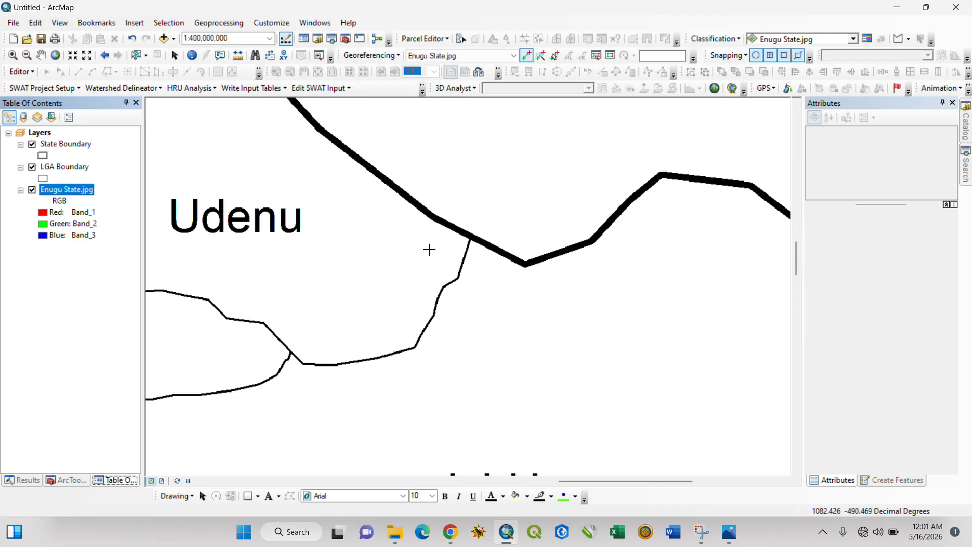
{"action": "scroll", "coordinate": [515, 286], "scroll_direction": "up", "scroll_amount": 1}
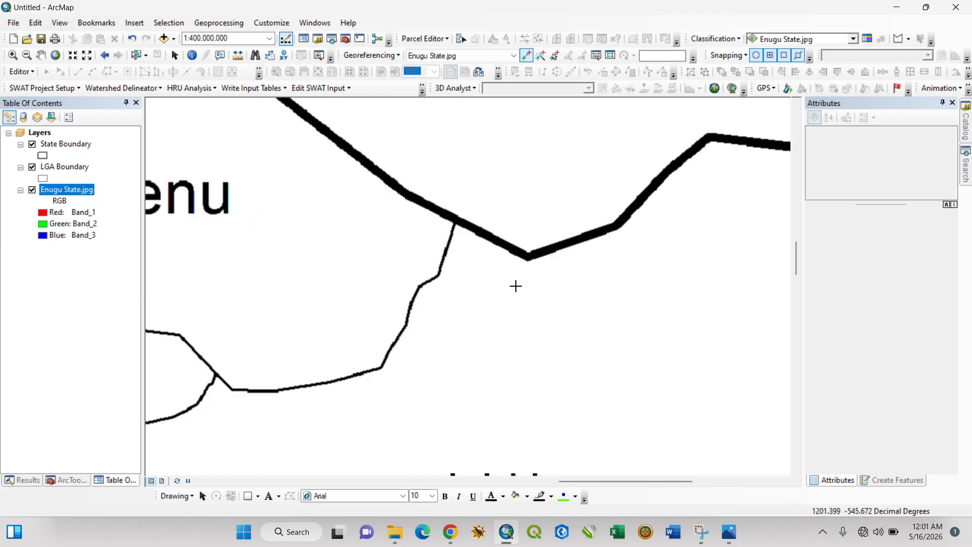
{"action": "scroll", "coordinate": [516, 286], "scroll_direction": "down", "scroll_amount": 1}
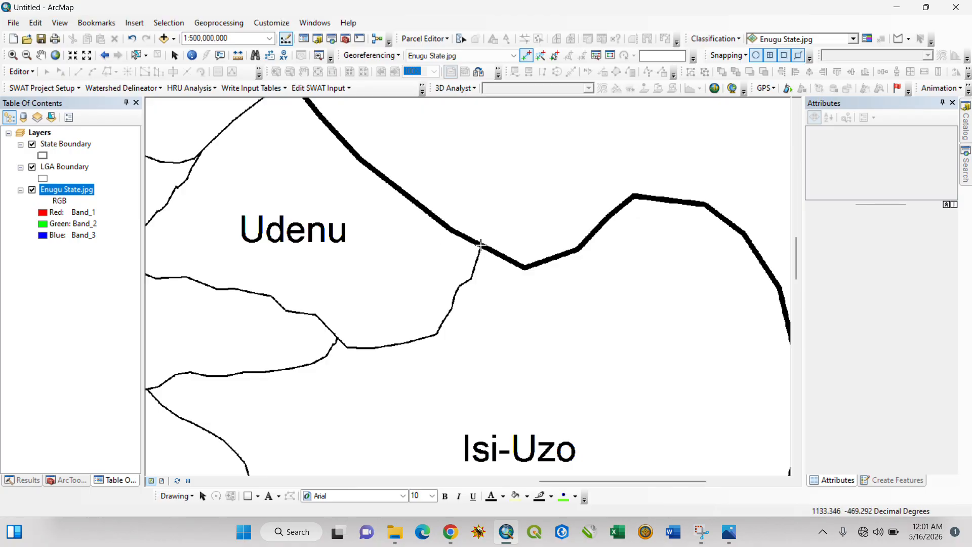
{"action": "left_click_drag", "start_coordinate": [607, 394], "coordinate": [506, 189]}
{"action": "left_click_drag", "start_coordinate": [579, 386], "coordinate": [576, 237]}
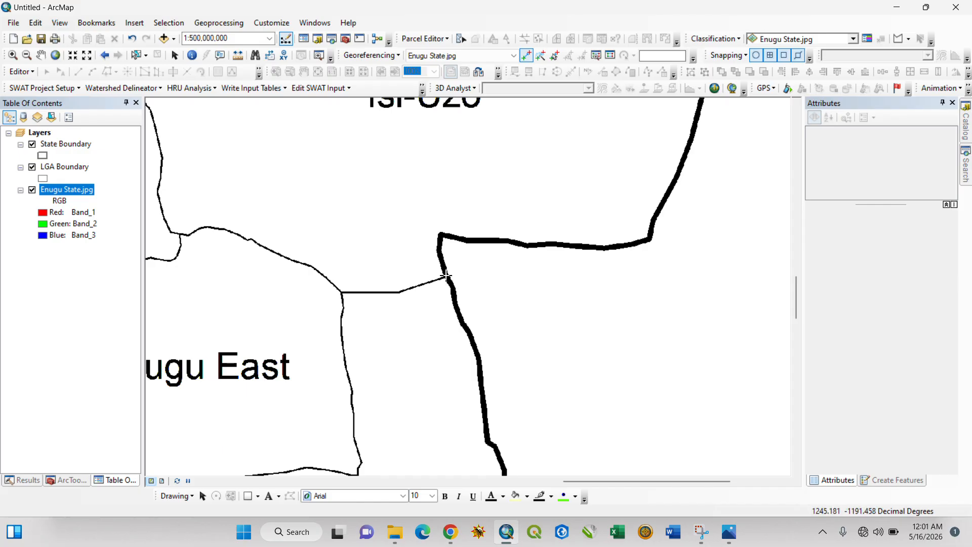
{"action": "left_click", "coordinate": [446, 276]}
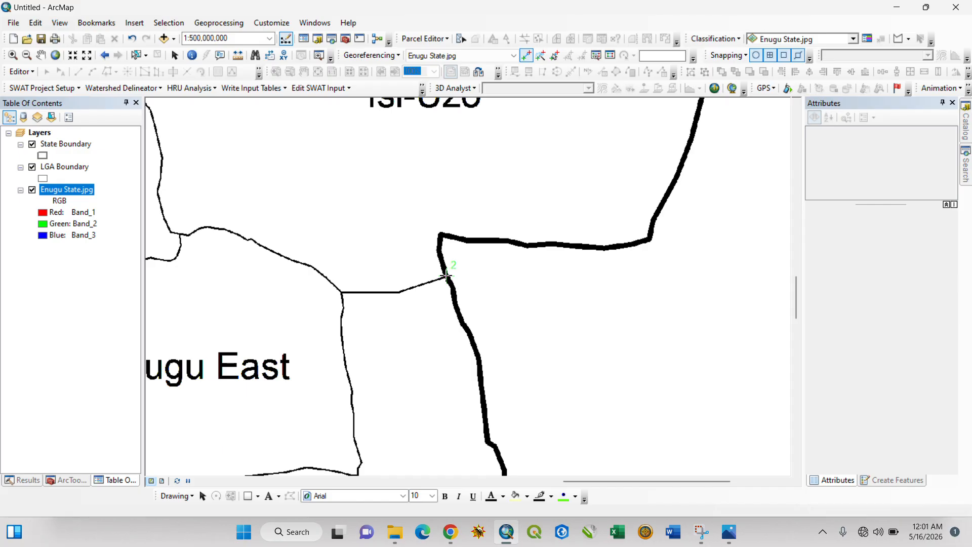
Step: Complete the second control point by linking it to the matching LGA Boundary endpoint on the eastern state boundary
{"action": "right_click", "coordinate": [59, 147]}
{"action": "left_click", "coordinate": [98, 208]}
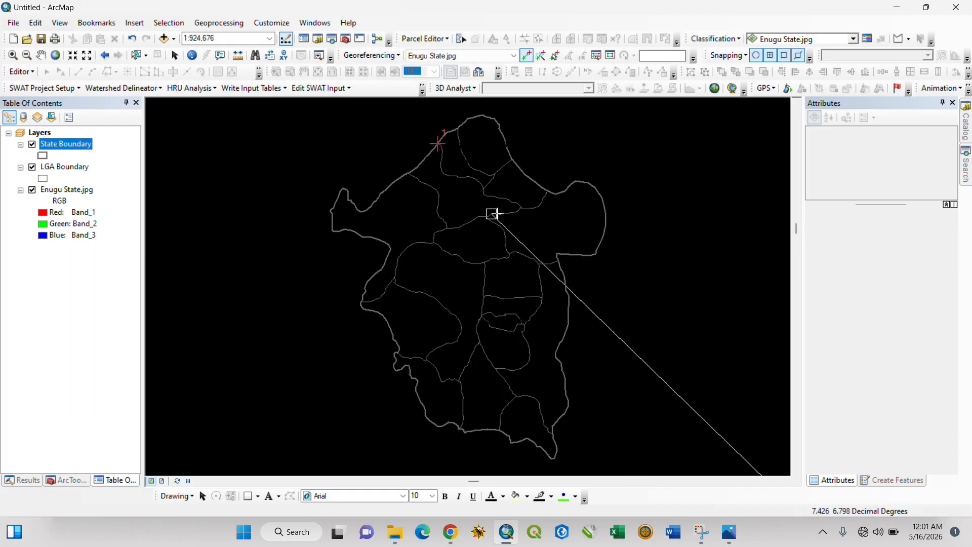
{"action": "left_click", "coordinate": [561, 262]}
{"action": "scroll", "coordinate": [562, 262], "scroll_direction": "up", "scroll_amount": 2}
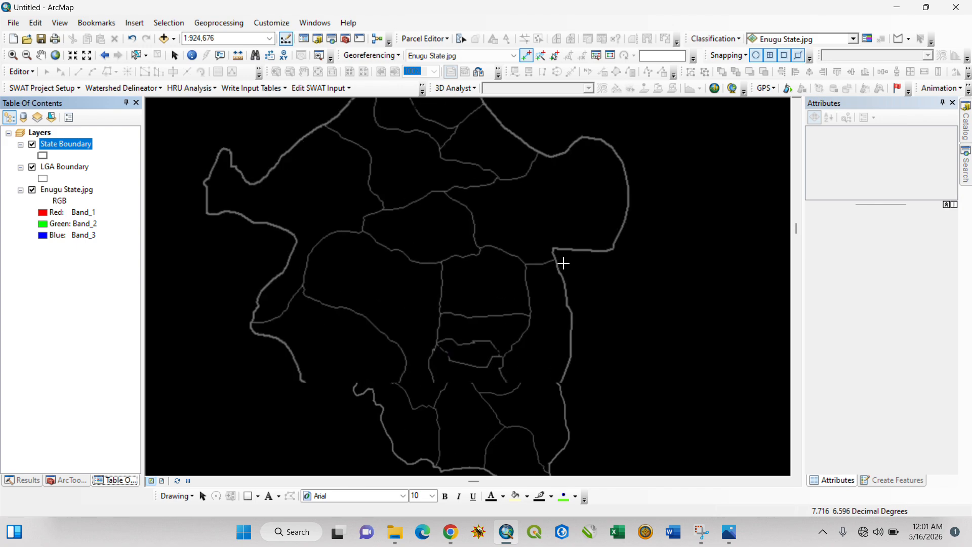
{"action": "scroll", "coordinate": [562, 262], "scroll_direction": "up", "scroll_amount": 2}
{"action": "scroll", "coordinate": [536, 245], "scroll_direction": "up", "scroll_amount": 2}
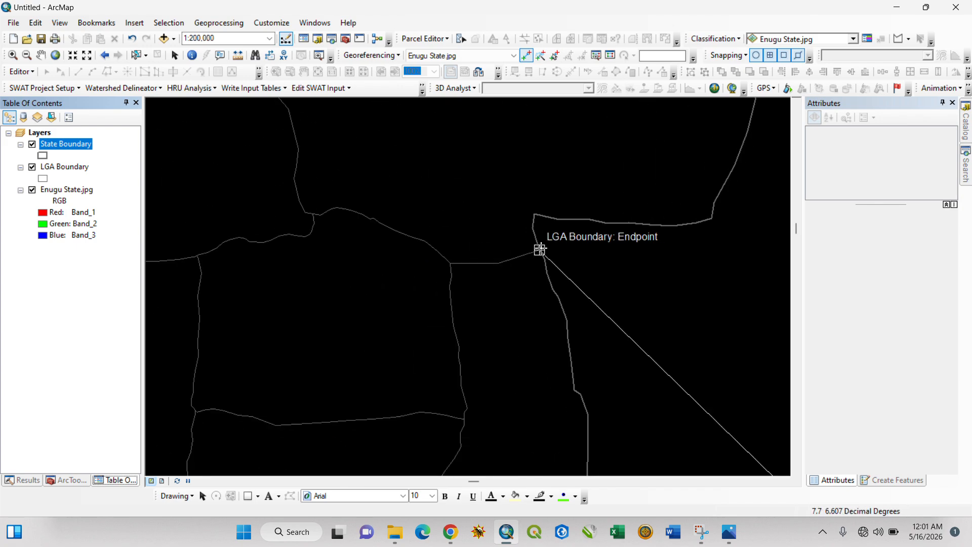
{"action": "scroll", "coordinate": [539, 249], "scroll_direction": "up", "scroll_amount": 3}
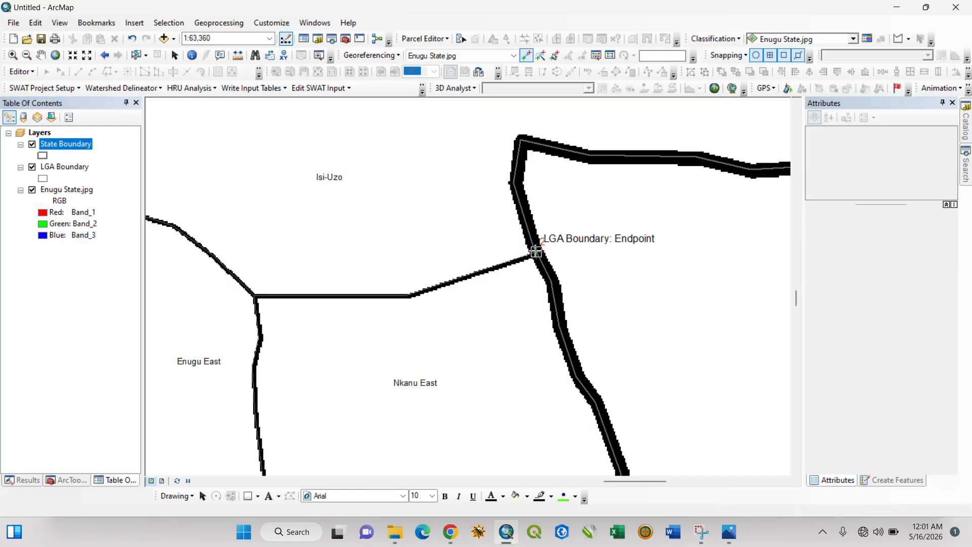
Step: Hide the State Boundary and LGA Boundary layers and start the third control point at the image's Awgu–Aninri junction on the southern state boundary
{"action": "scroll", "coordinate": [536, 251], "scroll_direction": "down", "scroll_amount": 4}
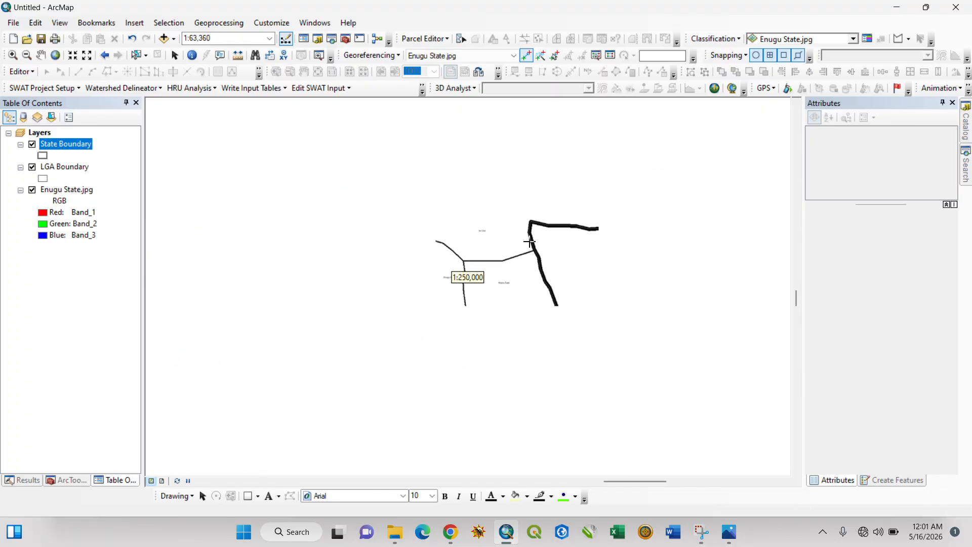
{"action": "scroll", "coordinate": [516, 232], "scroll_direction": "down", "scroll_amount": 3}
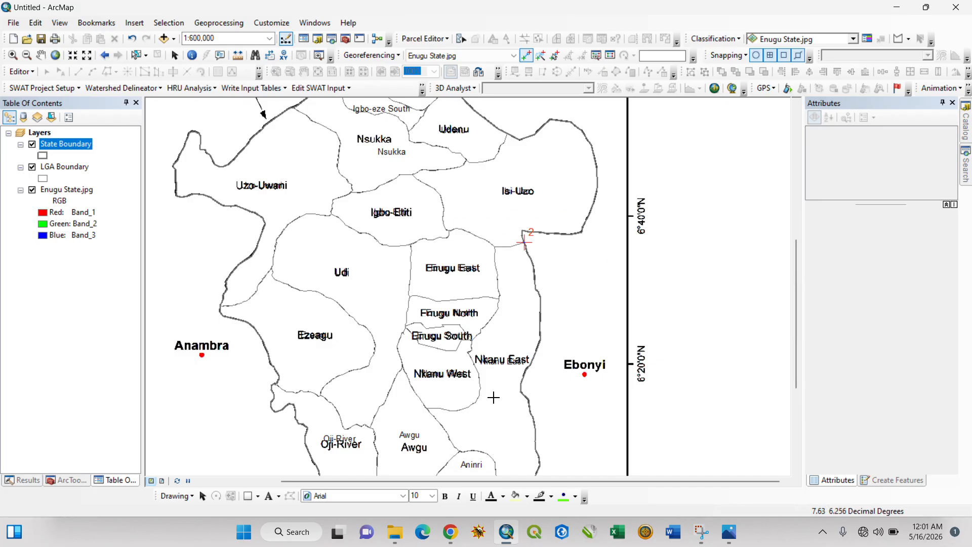
{"action": "left_click_drag", "start_coordinate": [459, 387], "coordinate": [484, 244]}
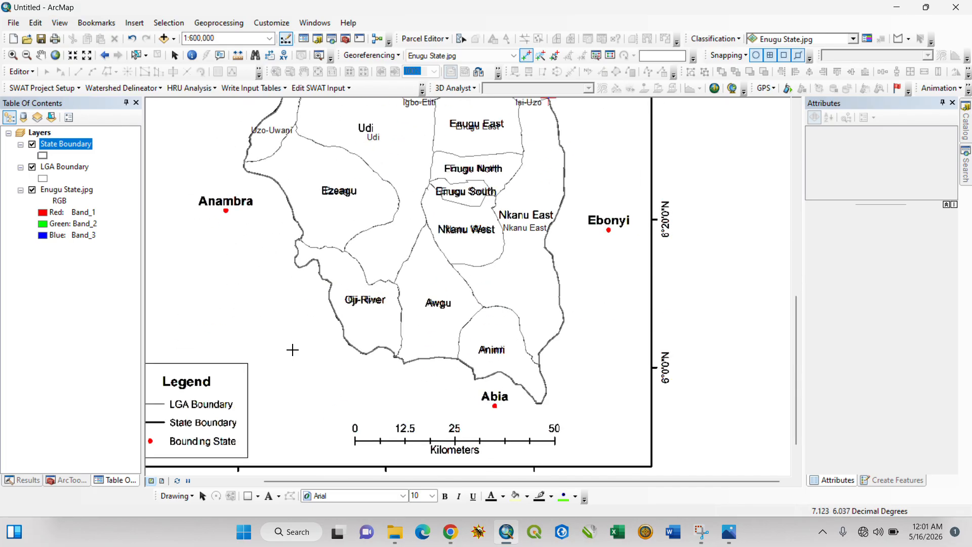
{"action": "scroll", "coordinate": [430, 343], "scroll_direction": "up", "scroll_amount": 2}
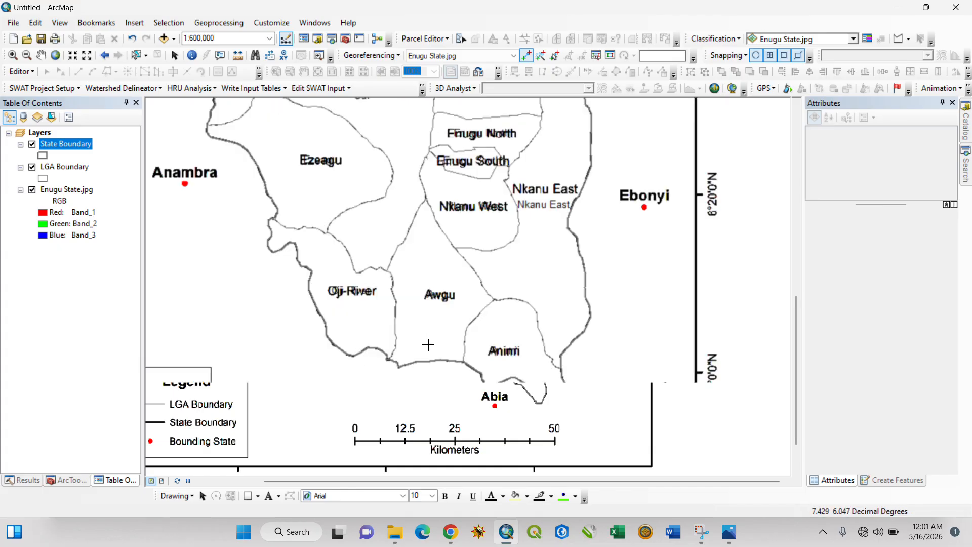
{"action": "scroll", "coordinate": [427, 347], "scroll_direction": "up", "scroll_amount": 1}
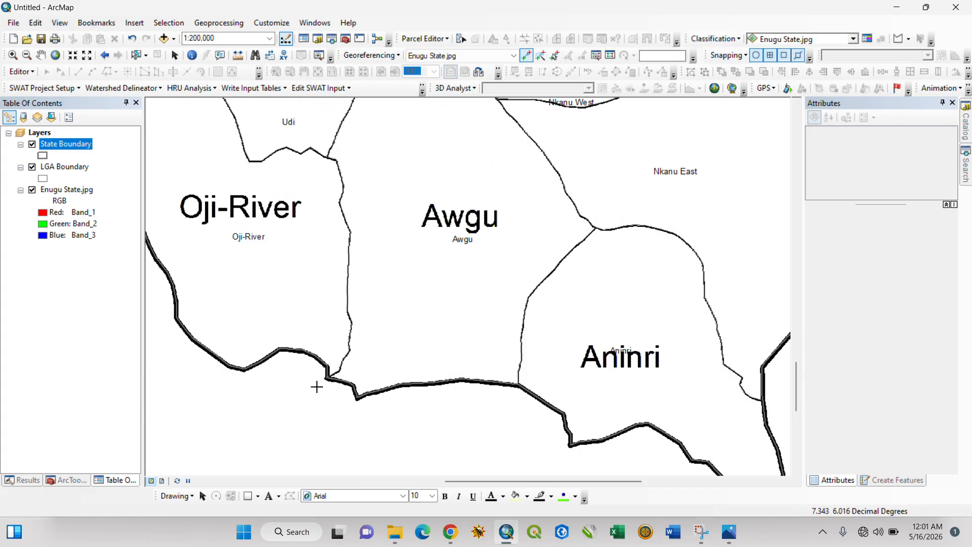
{"action": "left_click", "coordinate": [32, 145]}
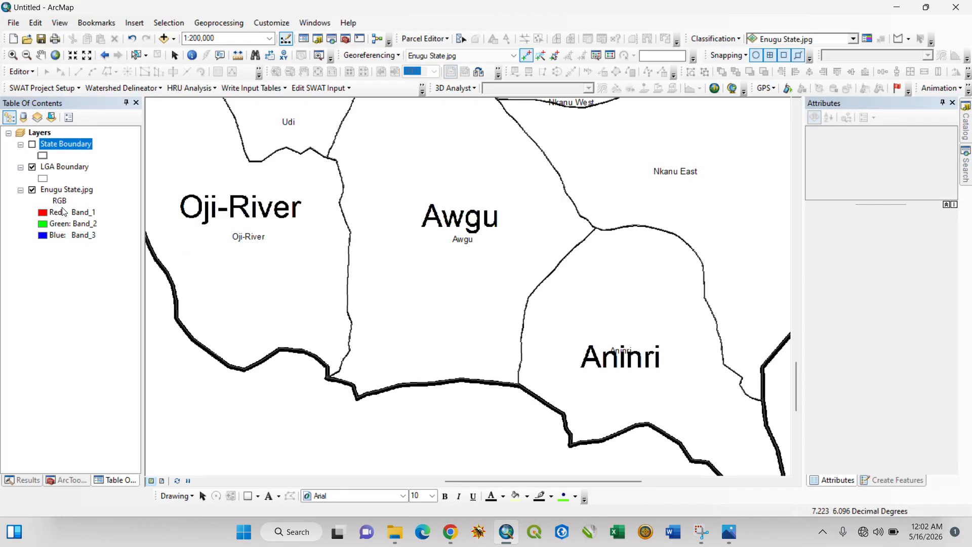
{"action": "left_click", "coordinate": [32, 167]}
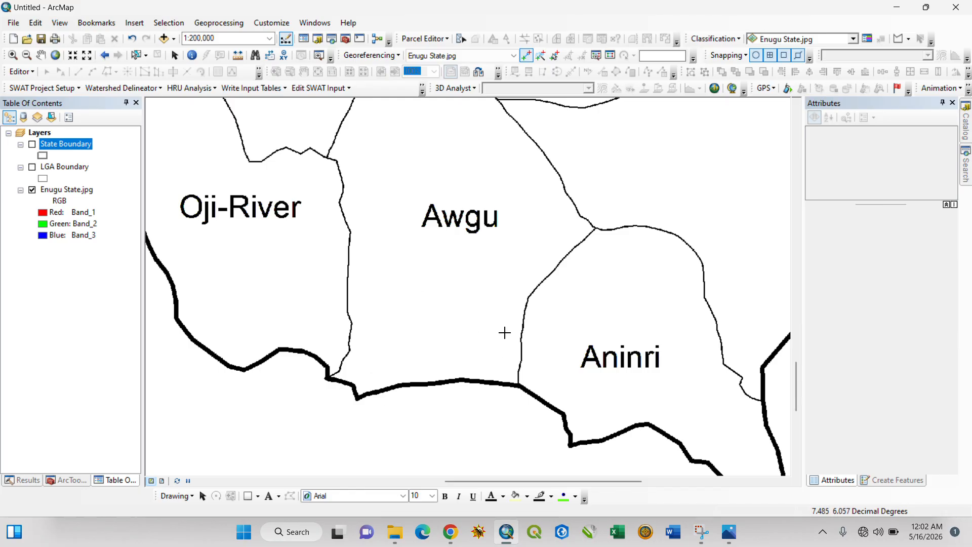
{"action": "scroll", "coordinate": [561, 393], "scroll_direction": "down", "scroll_amount": 3}
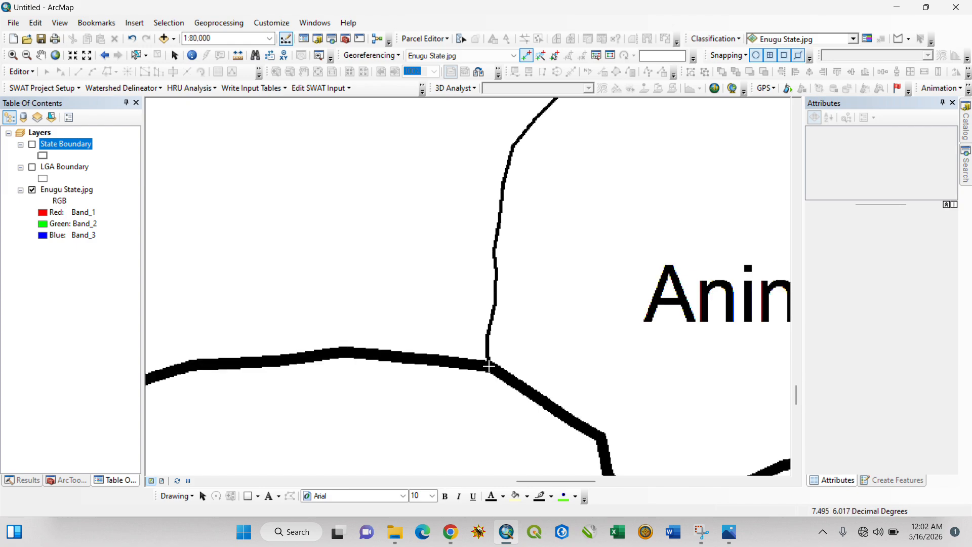
{"action": "left_click", "coordinate": [489, 365]}
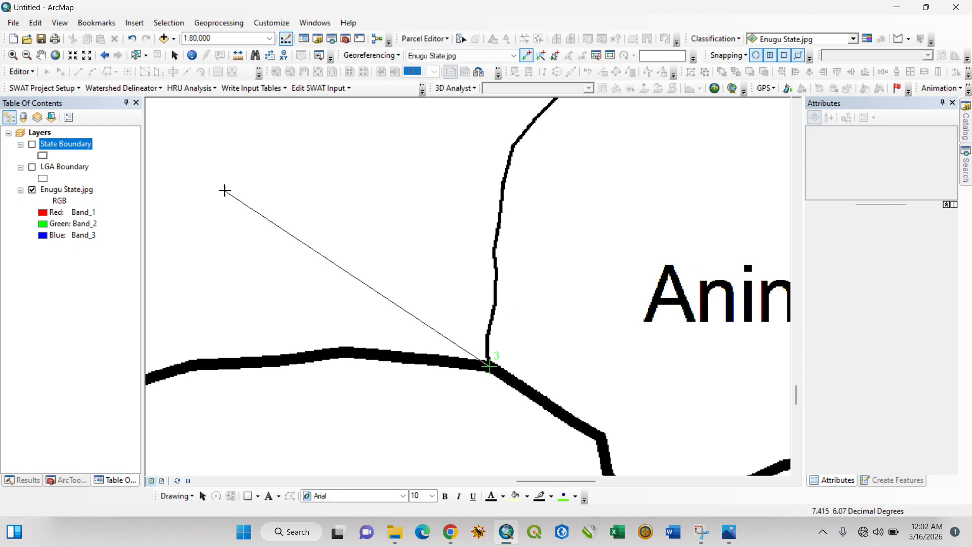
Step: Show both boundary layers again and link the third control point to the matching State Boundary vertex between Awgu and Aninri
{"action": "left_click", "coordinate": [33, 145]}
{"action": "scroll", "coordinate": [509, 380], "scroll_direction": "up", "scroll_amount": 1}
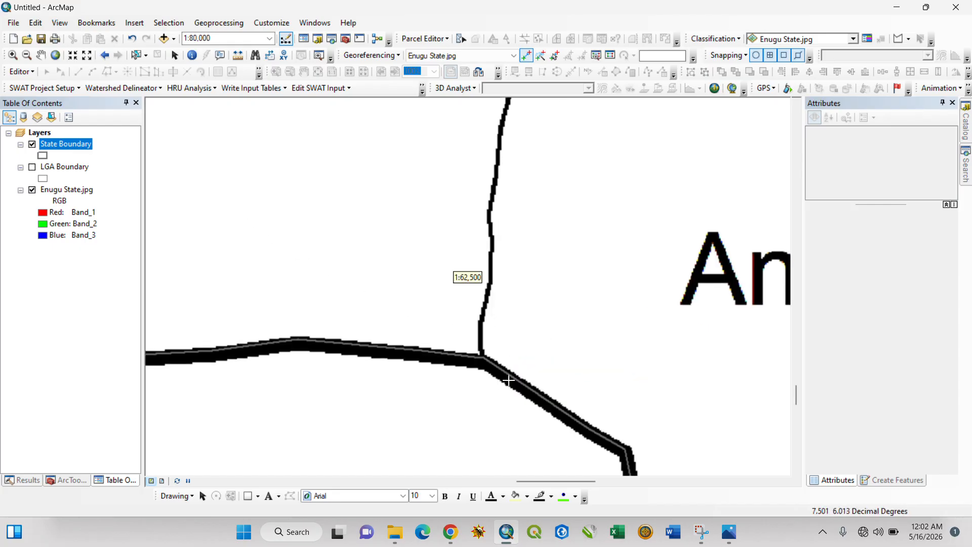
{"action": "scroll", "coordinate": [509, 379], "scroll_direction": "up", "scroll_amount": 2}
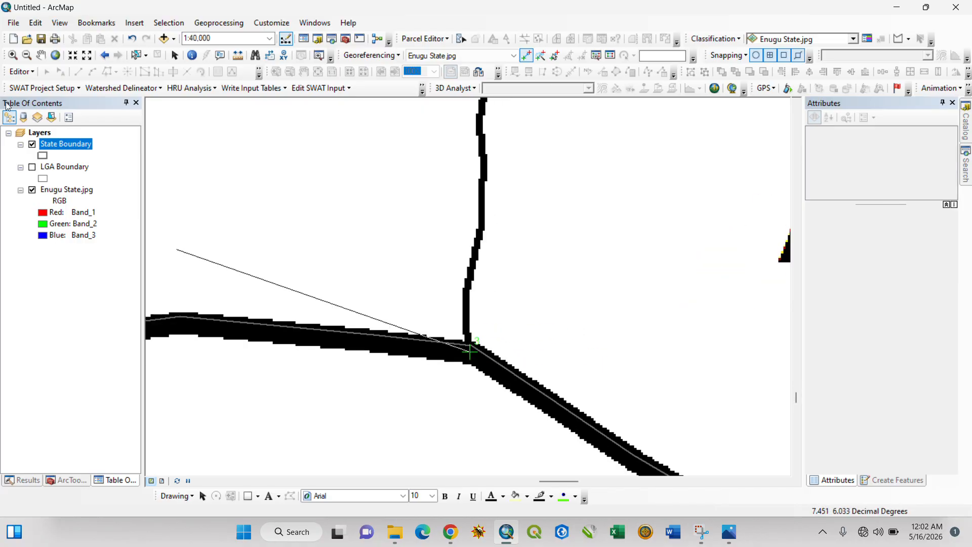
{"action": "left_click", "coordinate": [32, 167]}
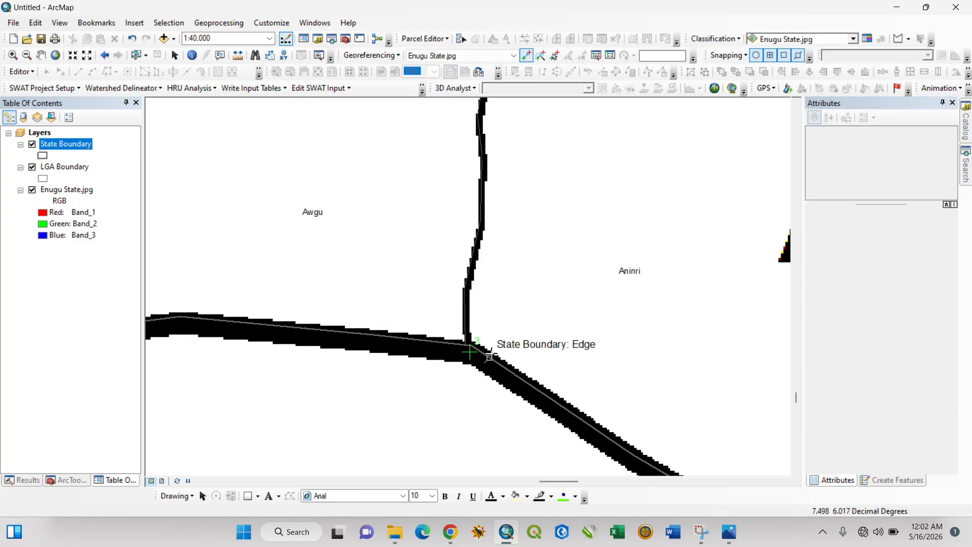
{"action": "left_click", "coordinate": [465, 344]}
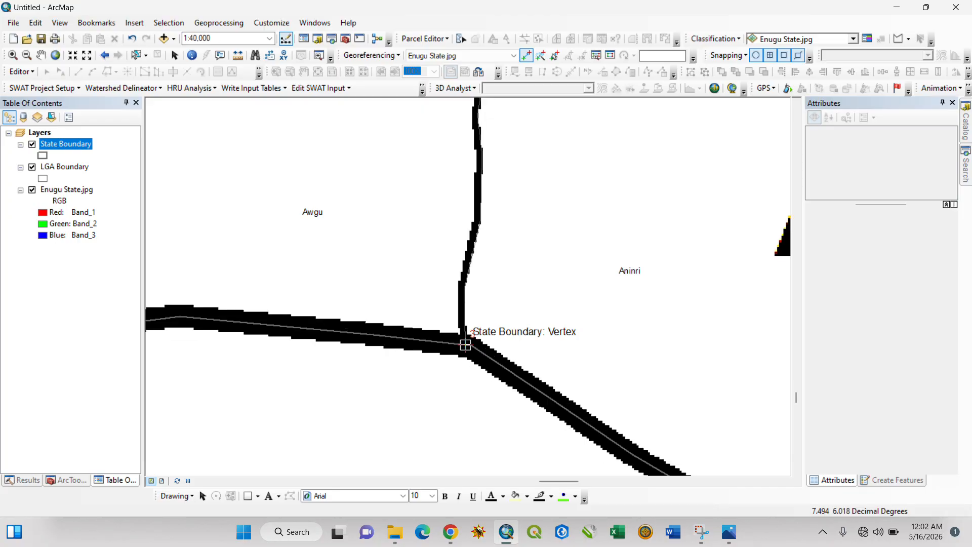
Step: Examine how the image aligns with the boundary layers around the third control point, hiding and showing Enugu State.jpg for comparison
{"action": "scroll", "coordinate": [492, 372], "scroll_direction": "up", "scroll_amount": 2}
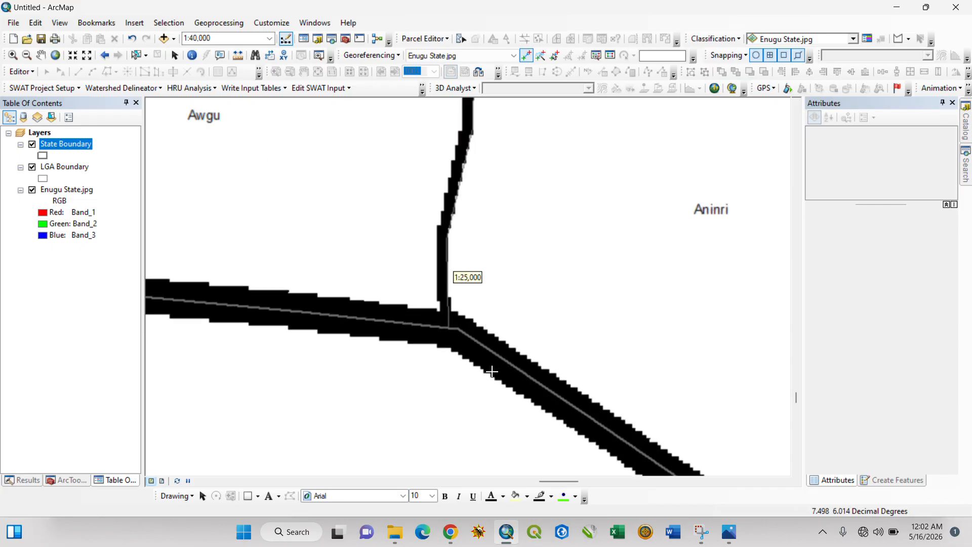
{"action": "scroll", "coordinate": [492, 372], "scroll_direction": "down", "scroll_amount": 2}
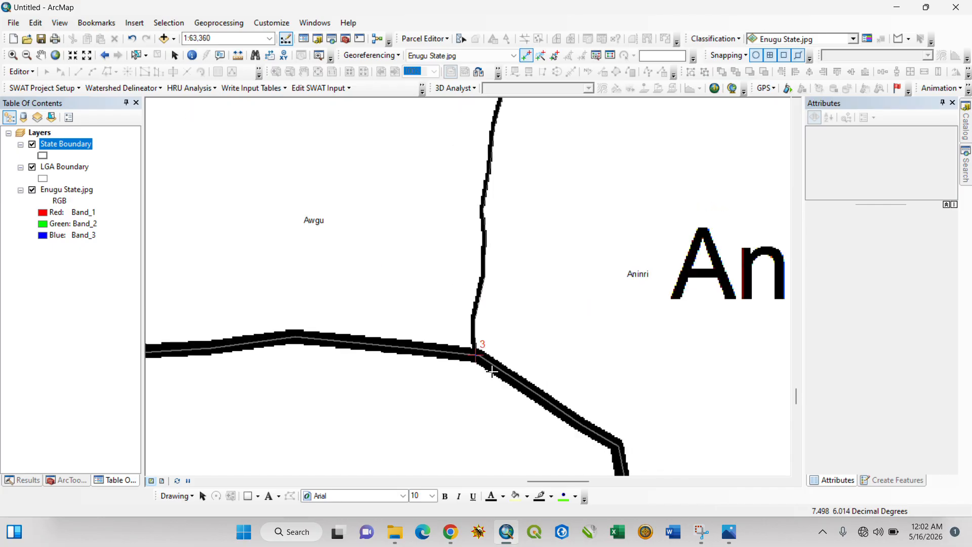
{"action": "scroll", "coordinate": [489, 371], "scroll_direction": "down", "scroll_amount": 1}
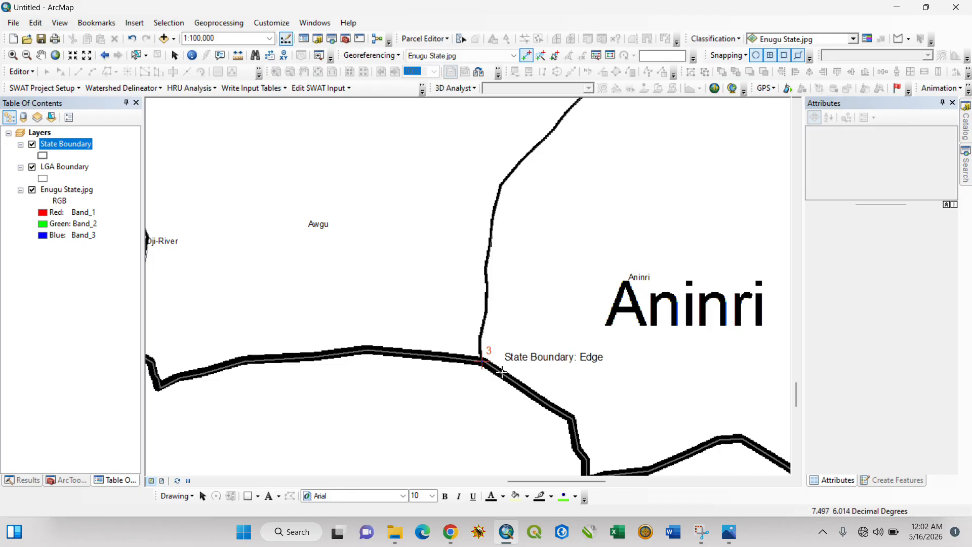
{"action": "scroll", "coordinate": [545, 340], "scroll_direction": "down", "scroll_amount": 2}
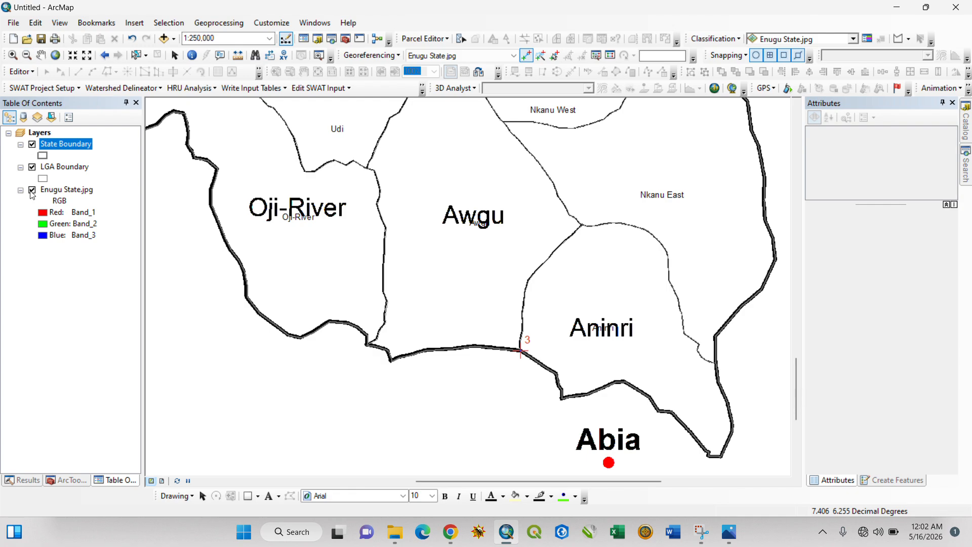
{"action": "left_click", "coordinate": [32, 190]}
{"action": "left_click", "coordinate": [33, 191]}
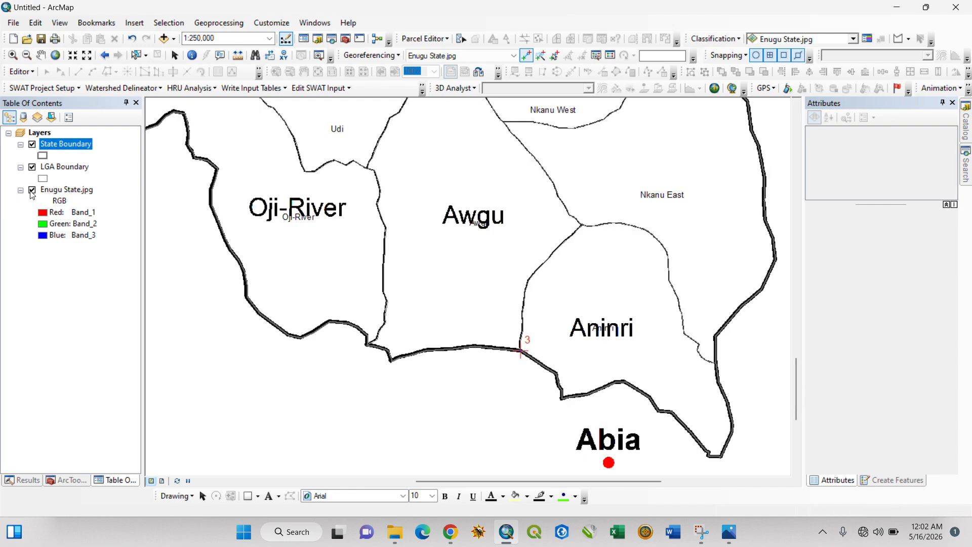
{"action": "left_click", "coordinate": [32, 192]}
{"action": "left_click", "coordinate": [33, 191]}
Step: Rectify the georeferenced image to a TIFF named Enugu State1.tif in the Enugu State folder under C:\GIS Projects\Tutorial\Mapping
{"action": "left_click", "coordinate": [395, 56]}
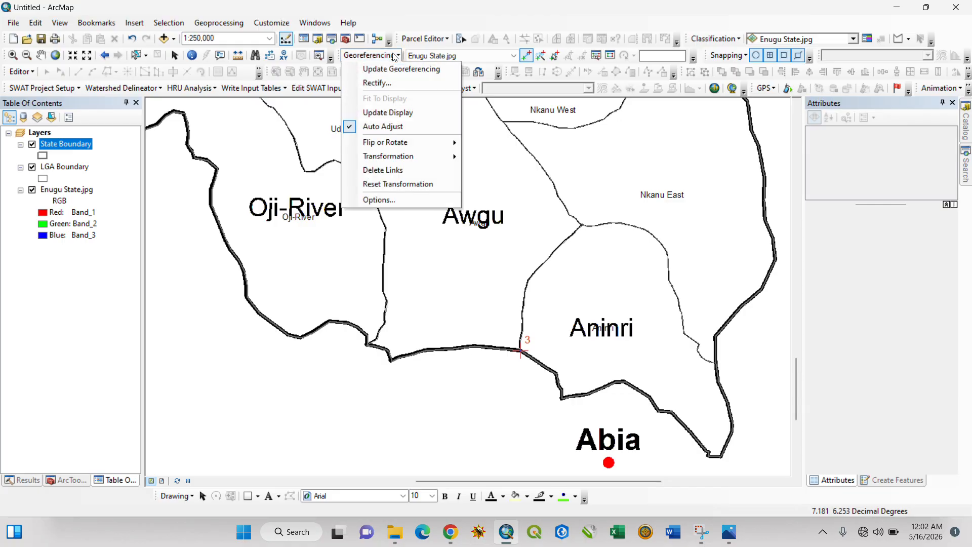
{"action": "left_click", "coordinate": [396, 82]}
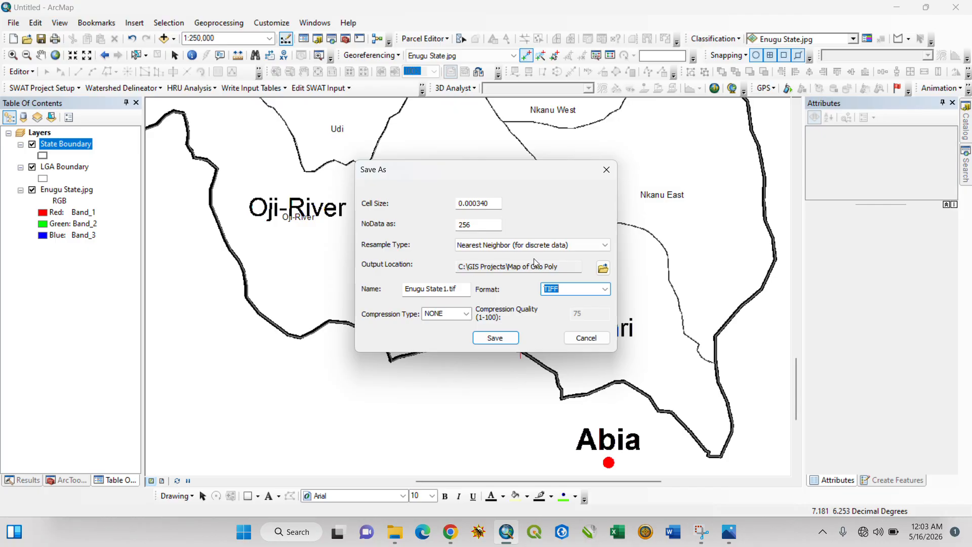
{"action": "left_click", "coordinate": [603, 269]}
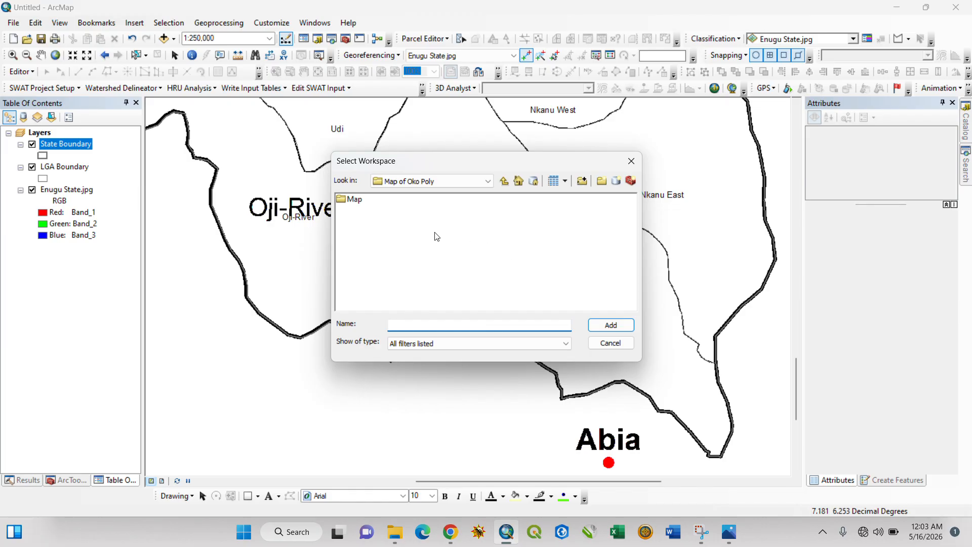
{"action": "left_click", "coordinate": [386, 181]}
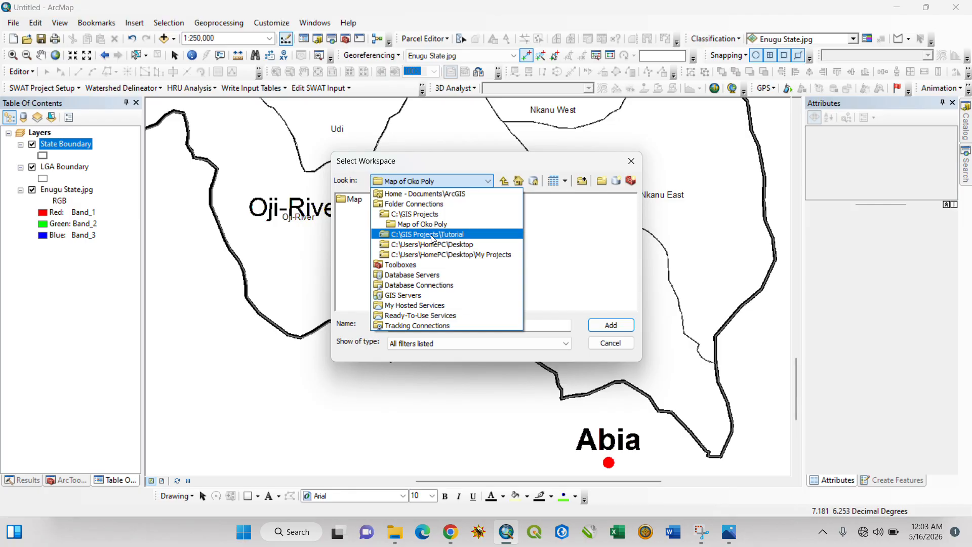
{"action": "left_click", "coordinate": [433, 234]}
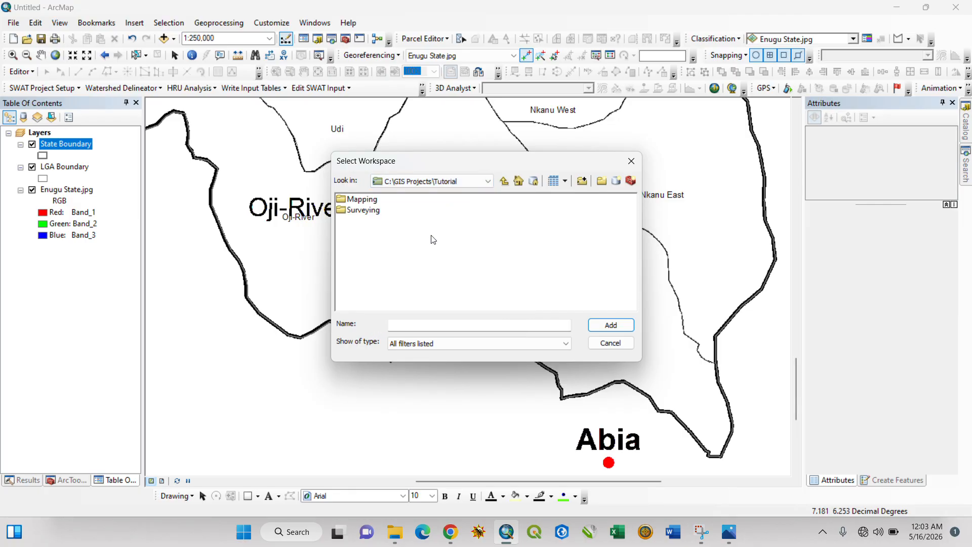
{"action": "double_click", "coordinate": [363, 201]}
{"action": "left_click", "coordinate": [366, 202]}
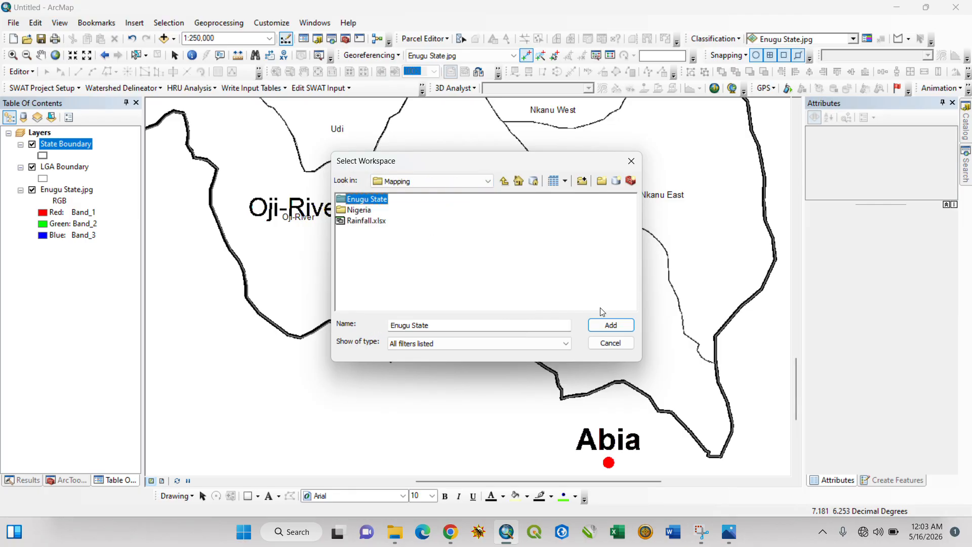
{"action": "left_click", "coordinate": [627, 325]}
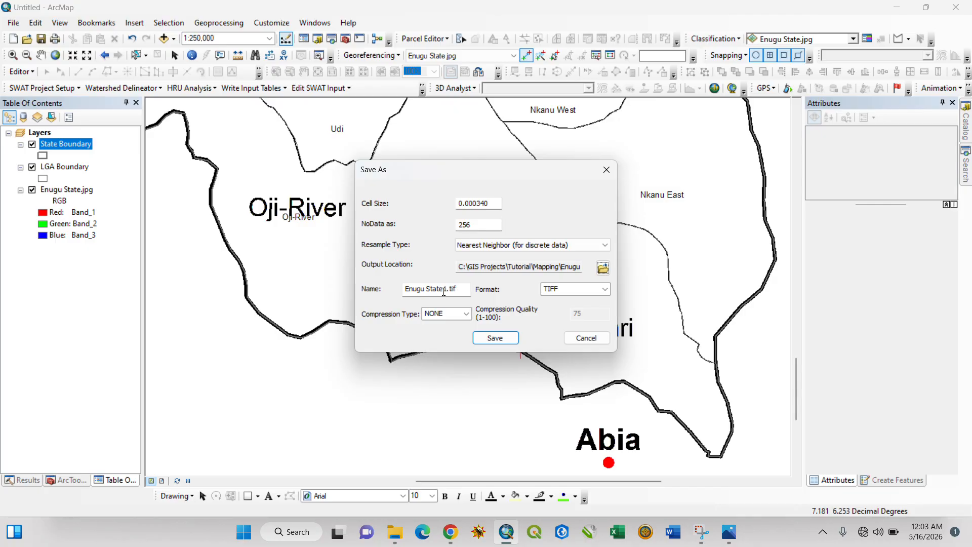
{"action": "left_click", "coordinate": [496, 338]}
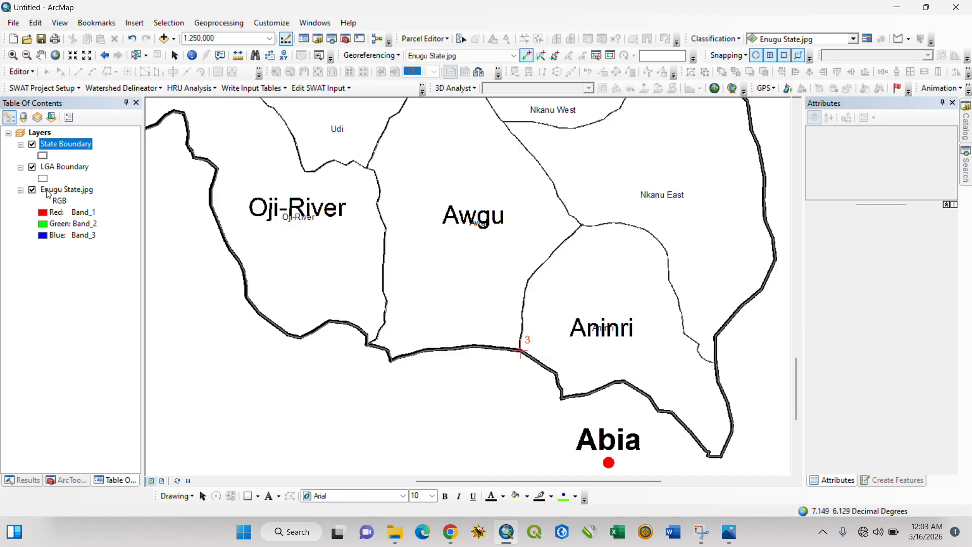
Step: Remove the Enugu State.jpg layer from the map and add the rectified Enugu State1.tif from the Enugu State folder
{"action": "right_click", "coordinate": [47, 192]}
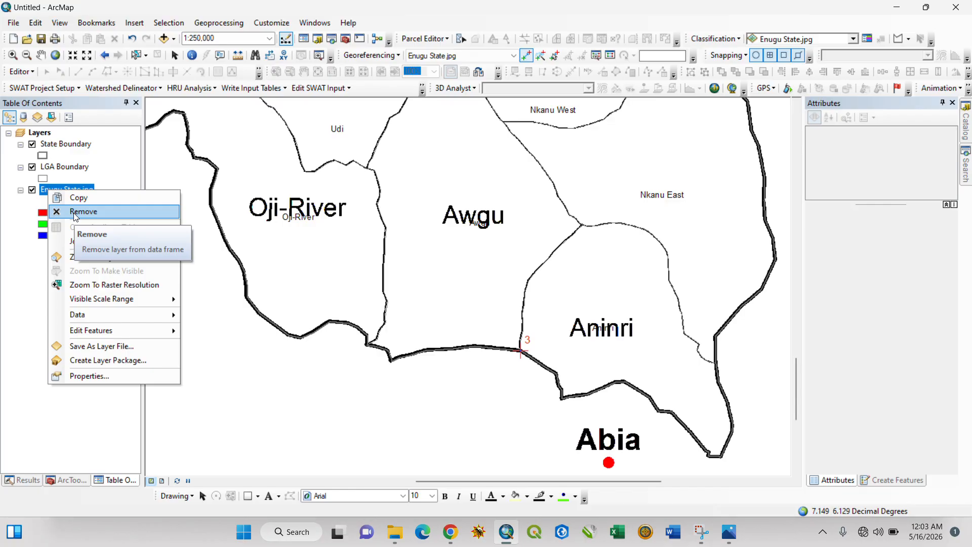
{"action": "left_click", "coordinate": [74, 213]}
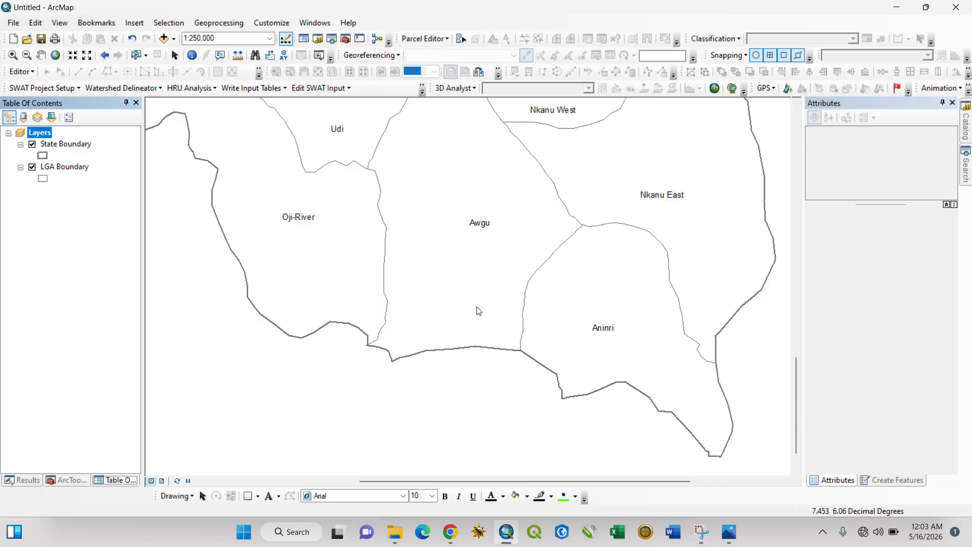
{"action": "left_click", "coordinate": [13, 23]}
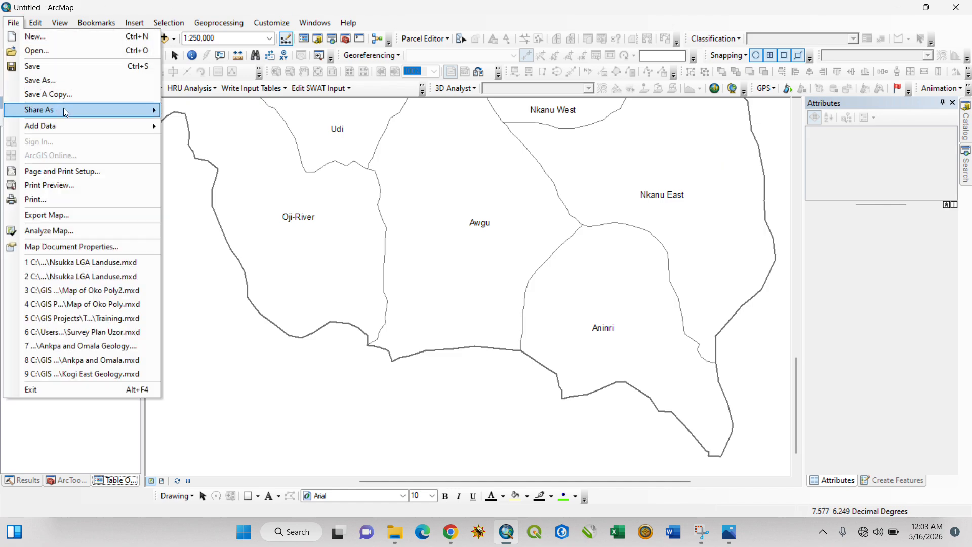
{"action": "mouse_move", "coordinate": [81, 128]}
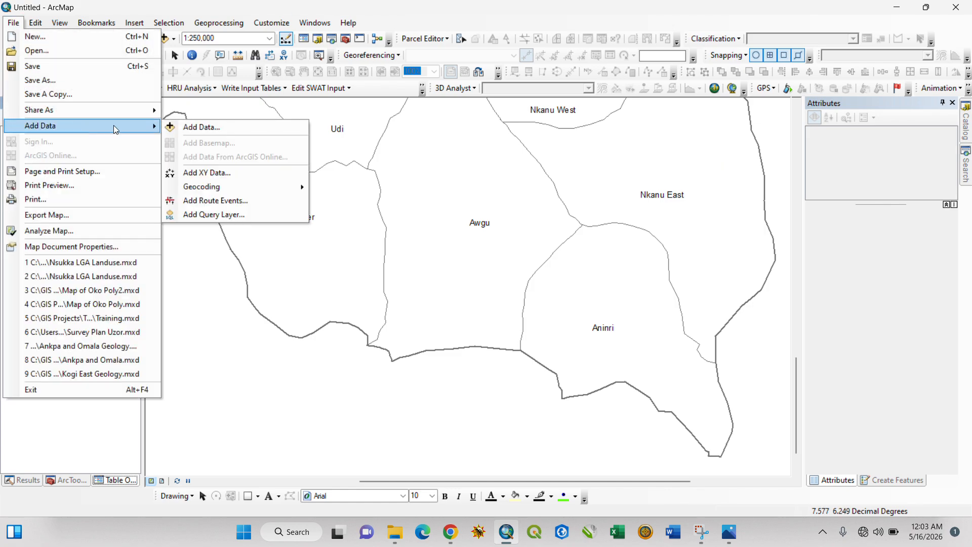
{"action": "left_click", "coordinate": [212, 129]}
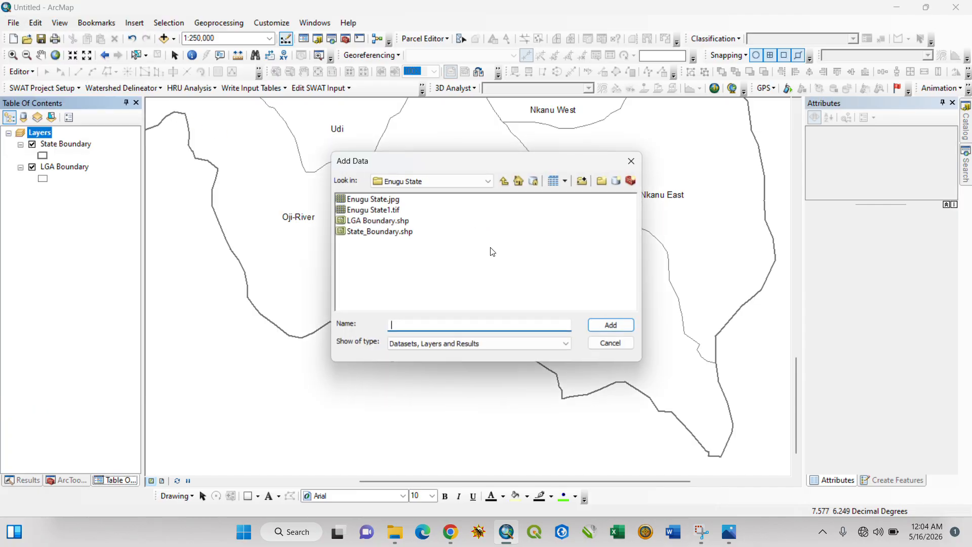
{"action": "left_click", "coordinate": [375, 211]}
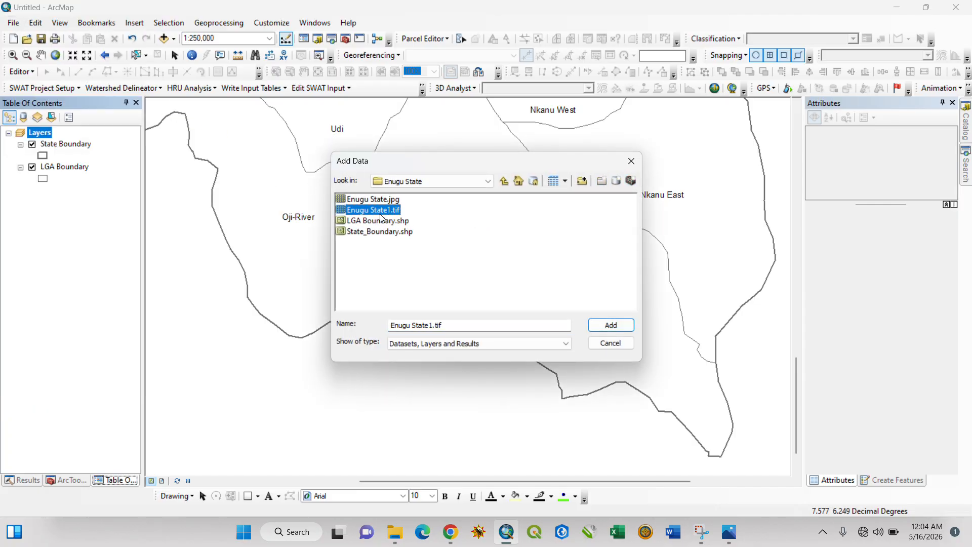
{"action": "left_click", "coordinate": [613, 325]}
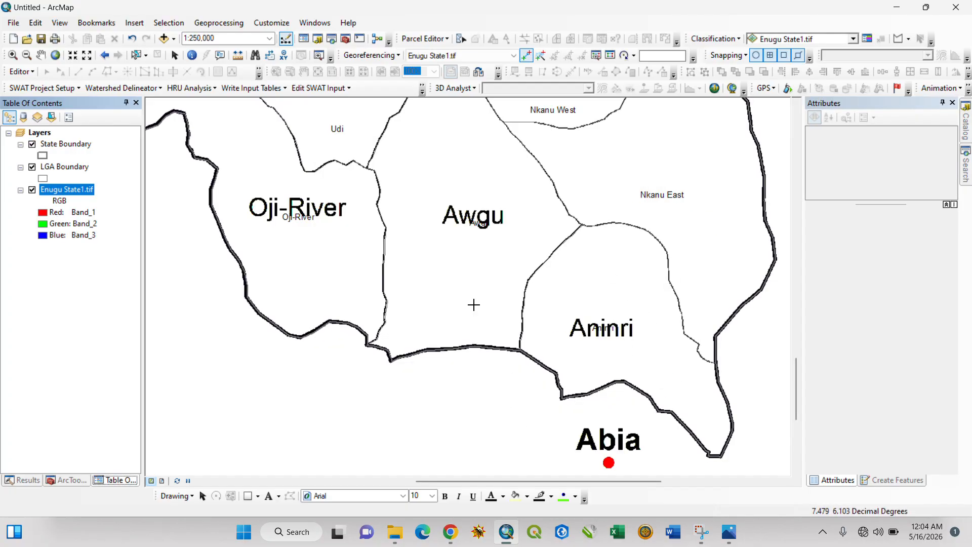
Step: Examine how the rectified Enugu State1.tif aligns with the State Boundary and LGA Boundary layers across the whole state
{"action": "scroll", "coordinate": [369, 243], "scroll_direction": "up", "scroll_amount": 2}
{"action": "scroll", "coordinate": [368, 244], "scroll_direction": "down", "scroll_amount": 5}
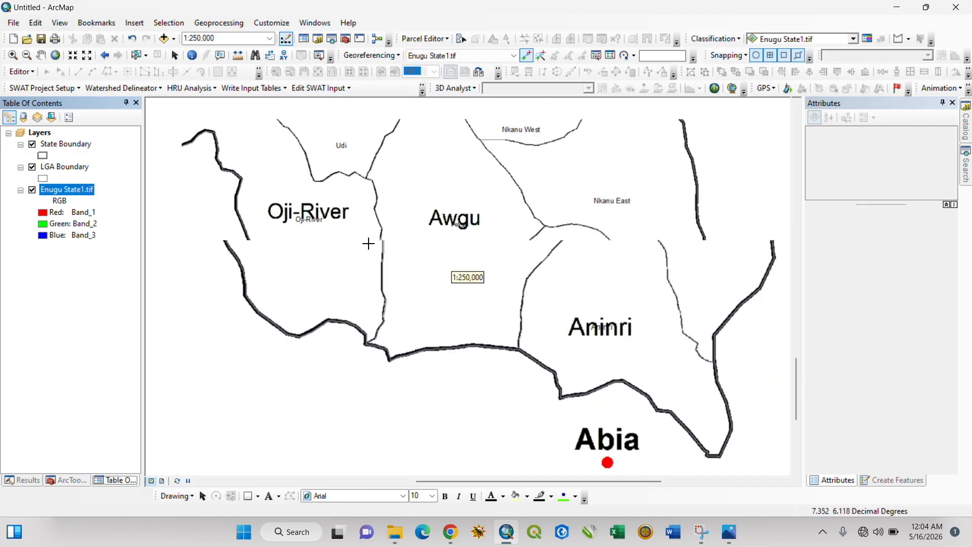
{"action": "left_click_drag", "start_coordinate": [369, 178], "coordinate": [501, 368]}
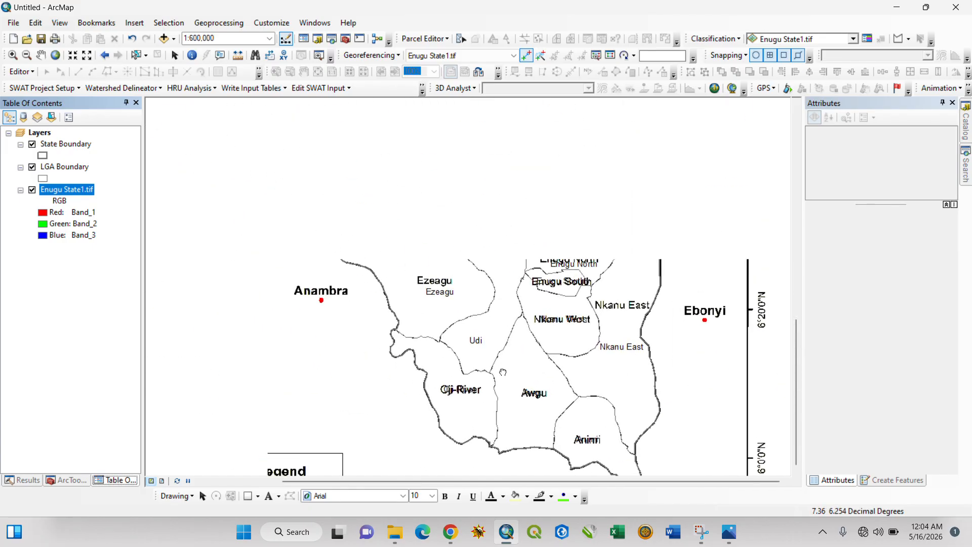
{"action": "left_click_drag", "start_coordinate": [408, 167], "coordinate": [390, 356]}
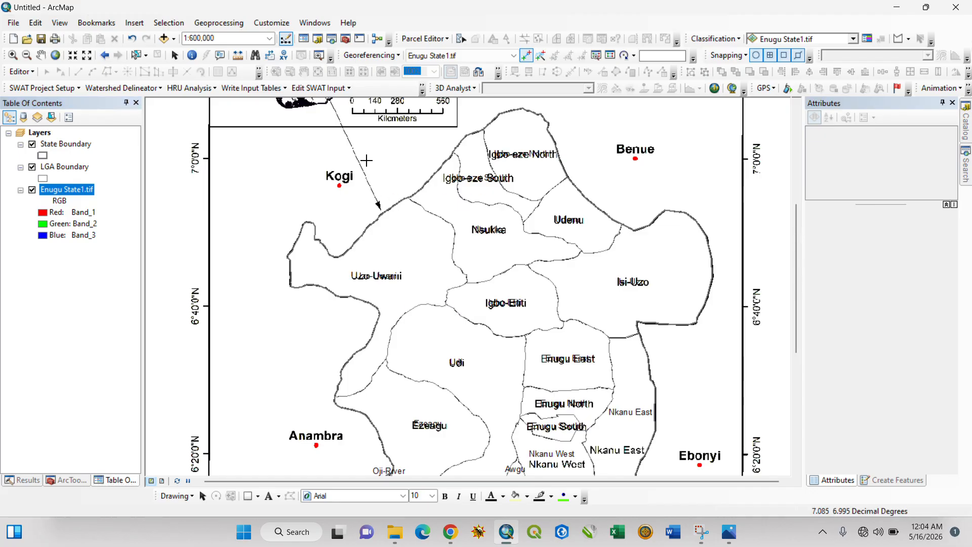
{"action": "left_click_drag", "start_coordinate": [367, 161], "coordinate": [369, 321]}
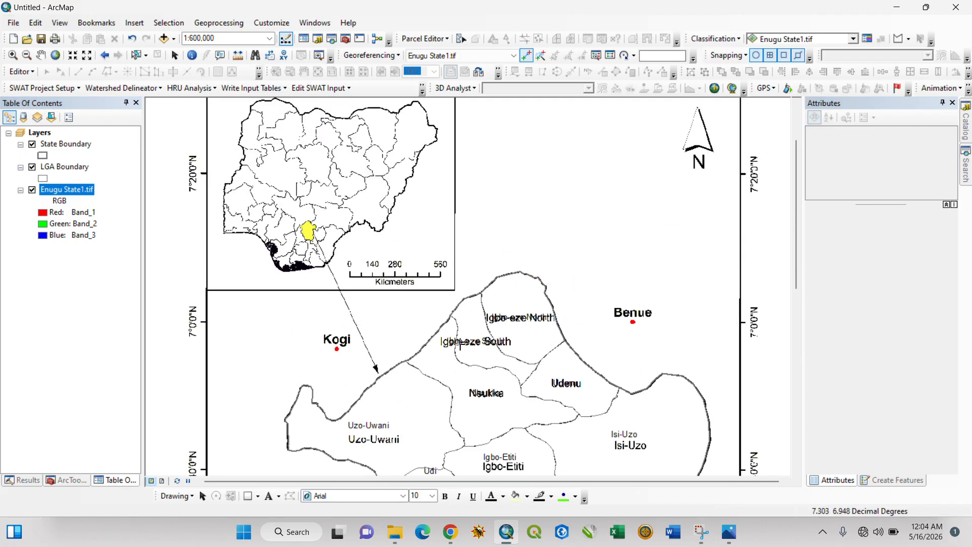
{"action": "left_click_drag", "start_coordinate": [455, 333], "coordinate": [395, 149]}
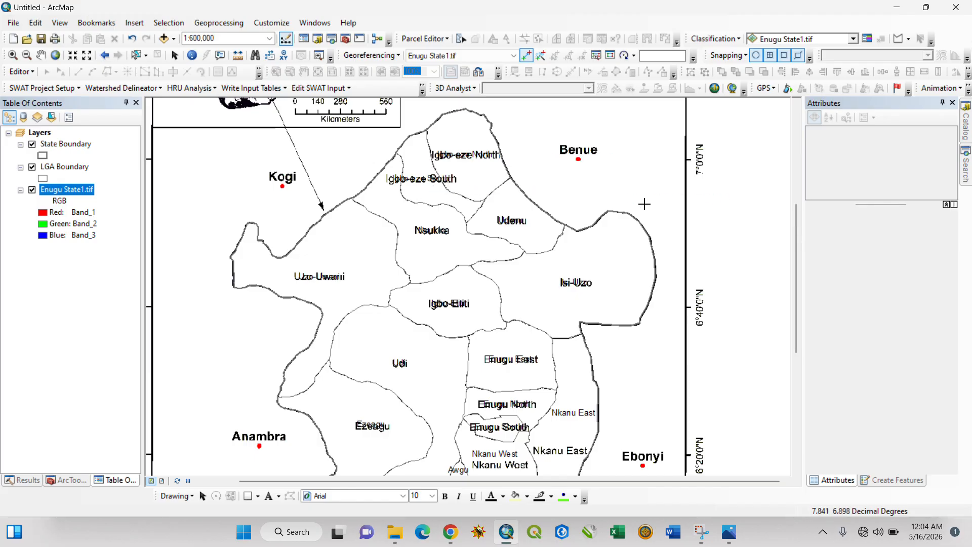